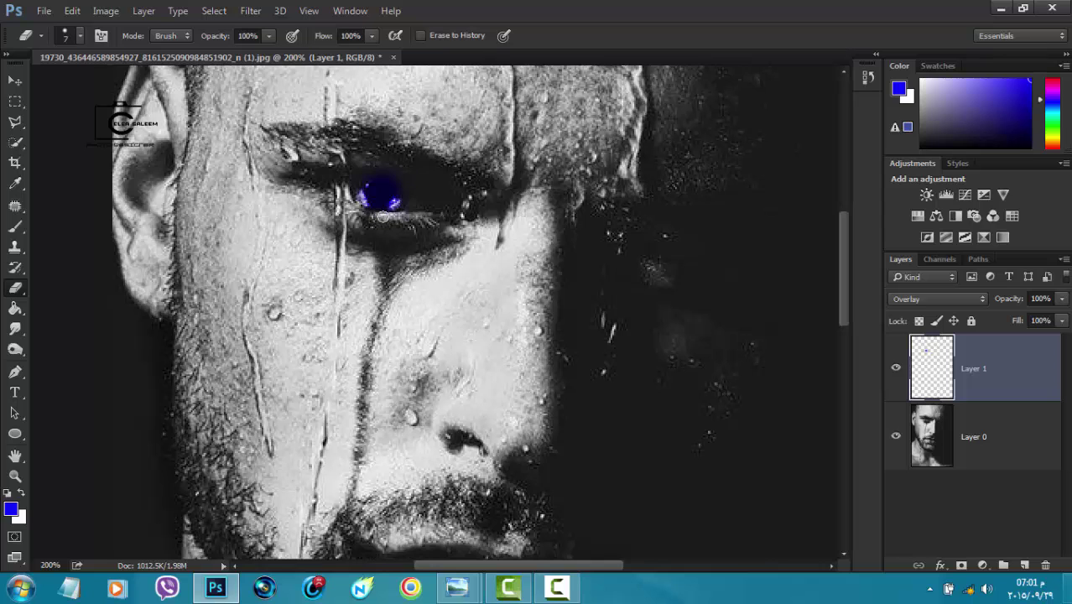
# Add a new layer above Layer 1 and set the foreground colour to red ff0024 for the lips
pyautogui.click(15, 476)
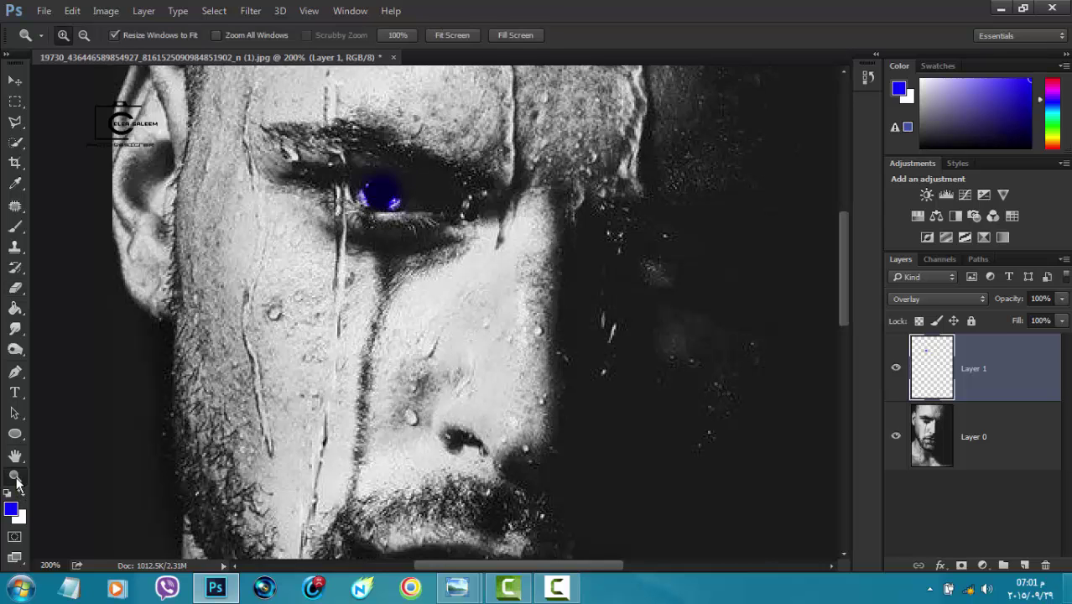
pyautogui.keyDown('alt'); pyautogui.click(334, 435); pyautogui.keyUp('alt')
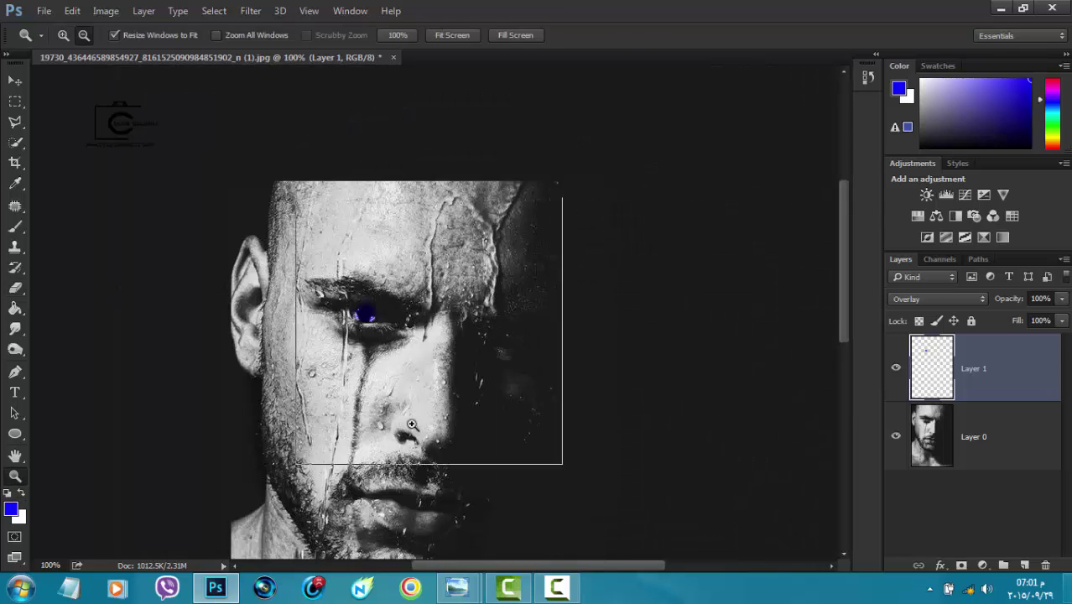
pyautogui.hotkey('ctrl', '0')
pyautogui.click(451, 377)
pyautogui.click(457, 375)
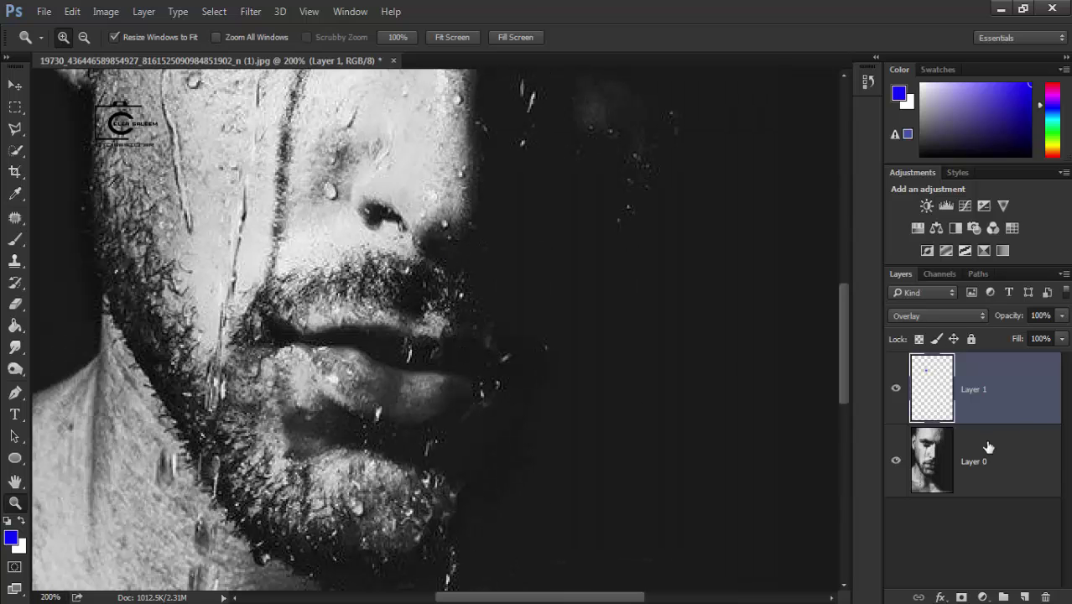
pyautogui.click(1023, 596)
pyautogui.click(12, 536)
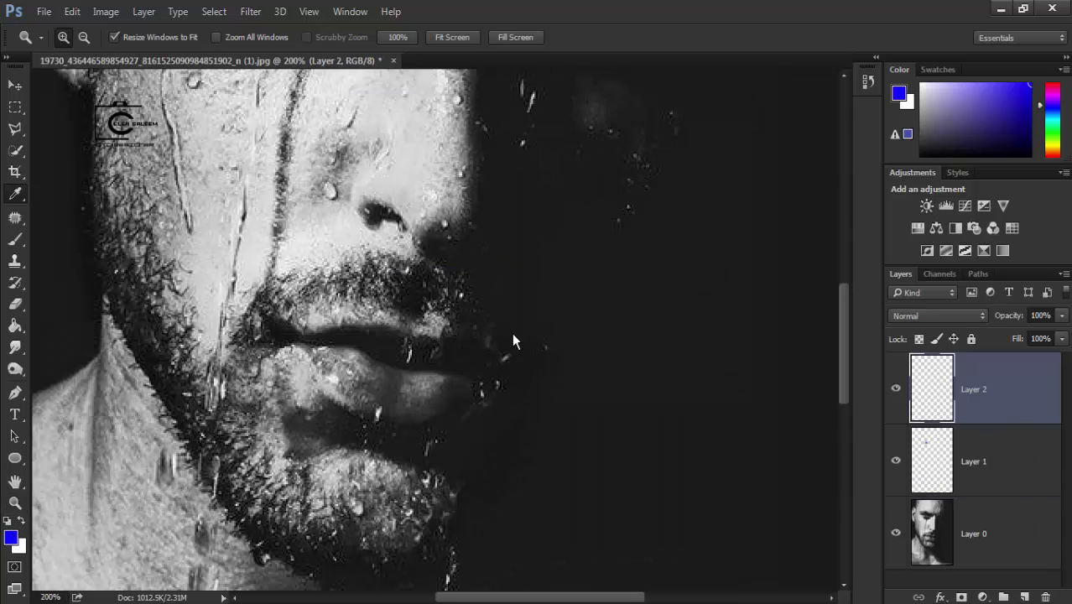
pyautogui.click(552, 148)
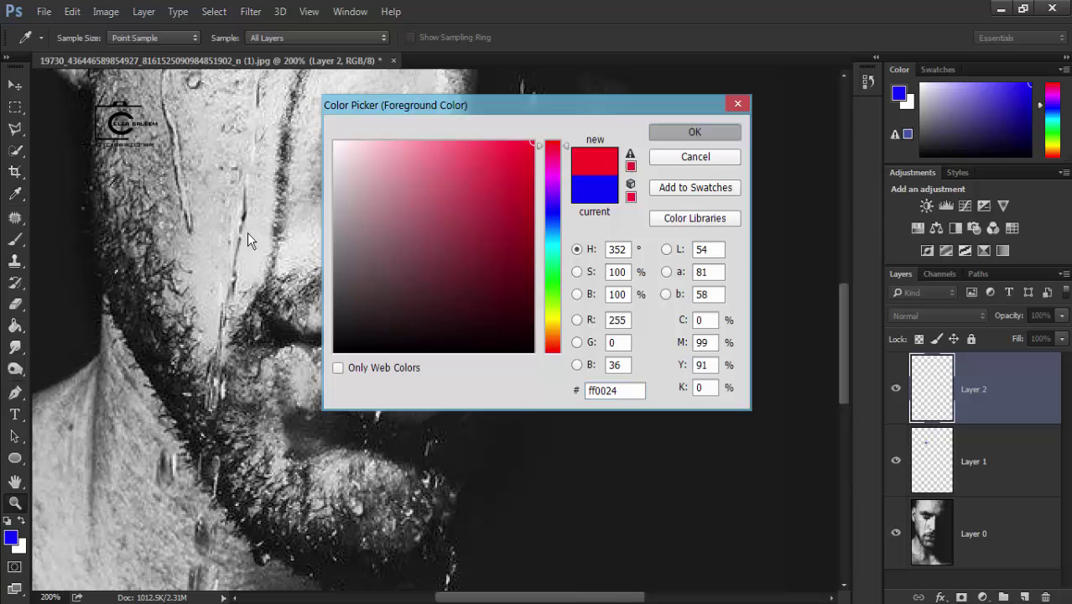
pyautogui.click(695, 132)
# Paint the man's lips red on the new layer with the Brush and set the layer's blend mode to Overlay
pyautogui.press('b')
pyautogui.moveTo(341, 333)
pyautogui.mouseDown()
pyautogui.moveTo(411, 363)
pyautogui.moveTo(463, 359)
pyautogui.moveTo(391, 391)
pyautogui.moveTo(323, 354)
pyautogui.moveTo(381, 389)
pyautogui.moveTo(446, 389)
pyautogui.moveTo(406, 394)
pyautogui.moveTo(362, 358)
pyautogui.moveTo(333, 356)
pyautogui.mouseUp()
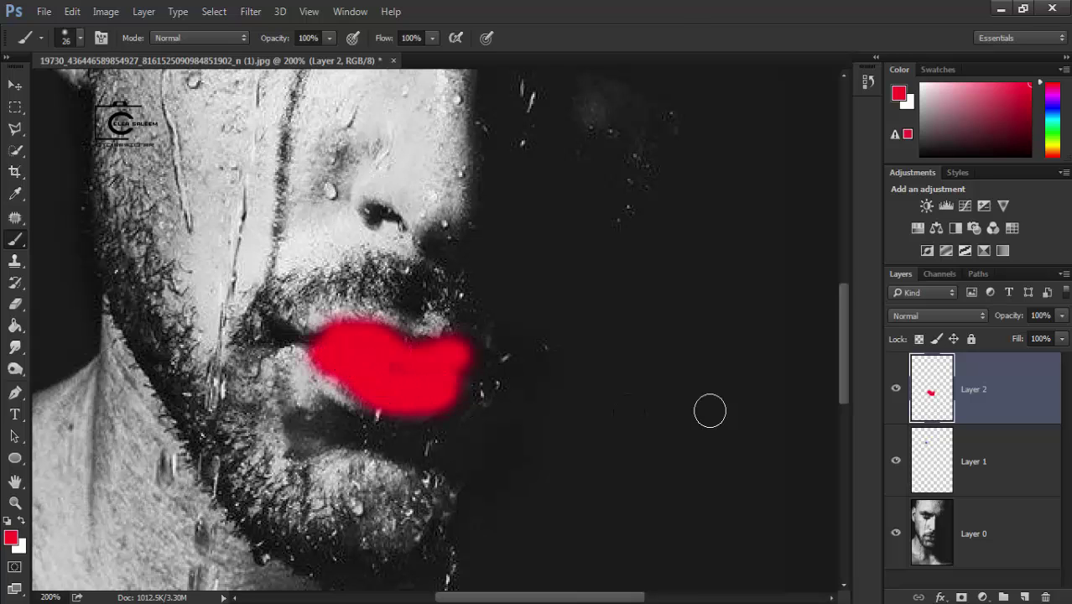
pyautogui.click(905, 316)
pyautogui.click(898, 161)
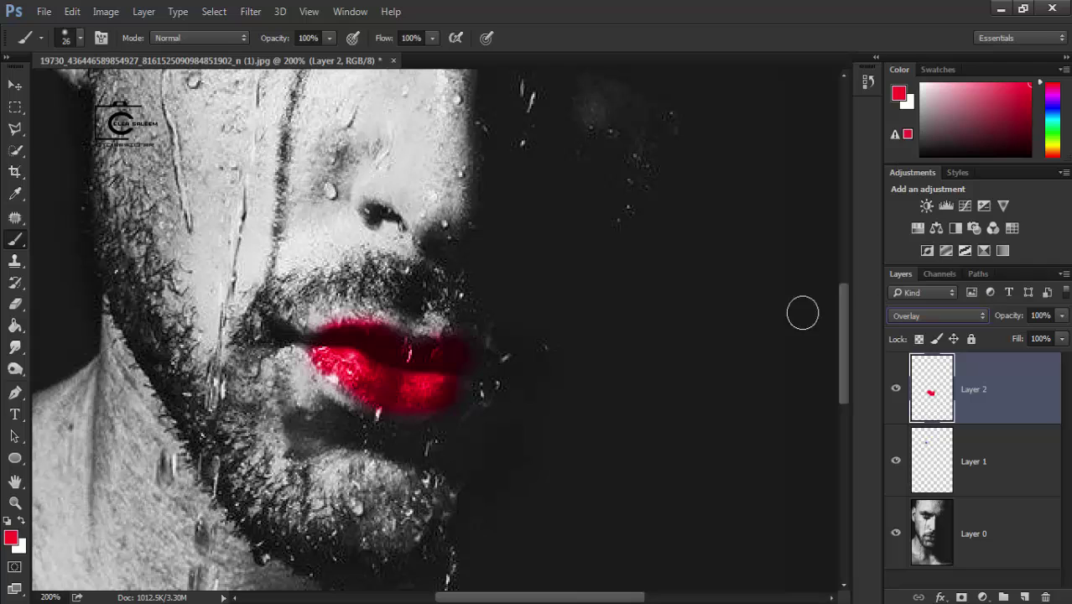
# Extend the red paint to both corners of the lips and erase the excess along the upper lip edge
pyautogui.click(935, 316)
pyautogui.click(14, 500)
pyautogui.moveTo(418, 387)
pyautogui.mouseDown()
pyautogui.moveTo(463, 368)
pyautogui.moveTo(438, 373)
pyautogui.mouseUp()
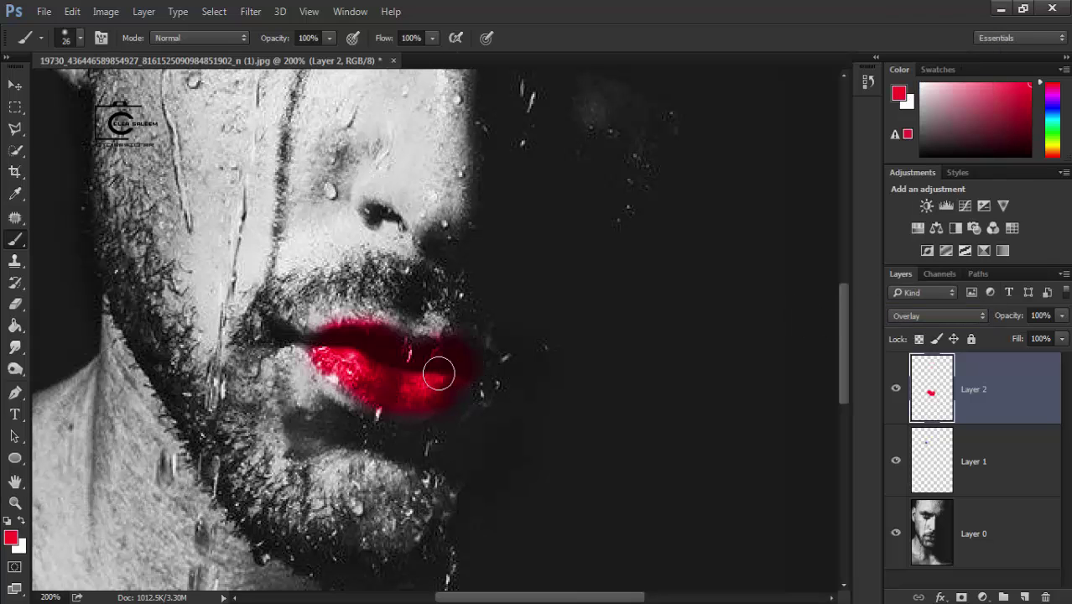
pyautogui.moveTo(358, 348); pyautogui.dragTo(311, 348)
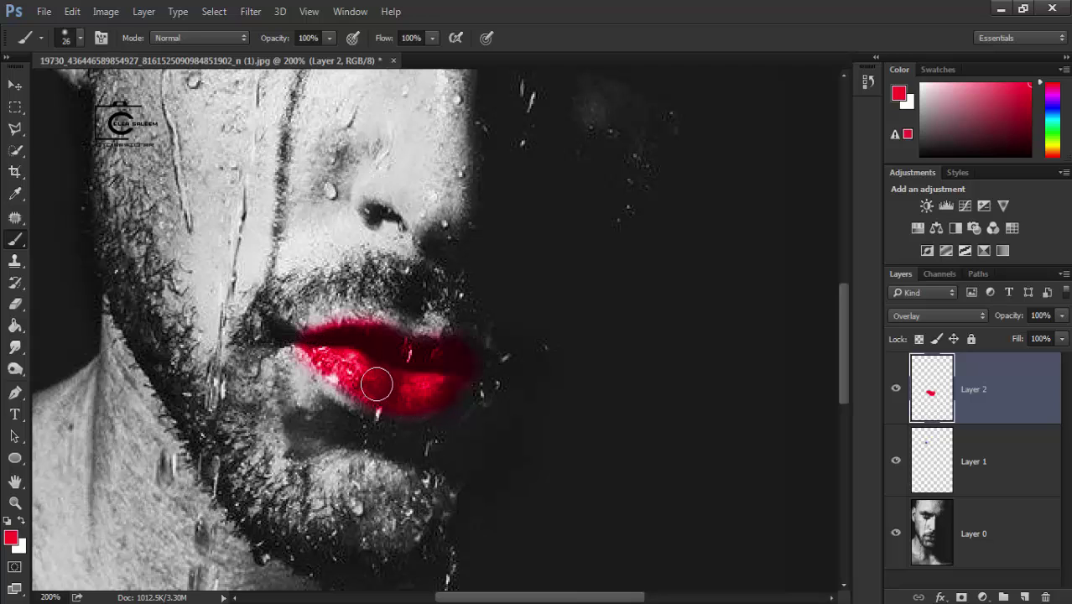
pyautogui.click(14, 304)
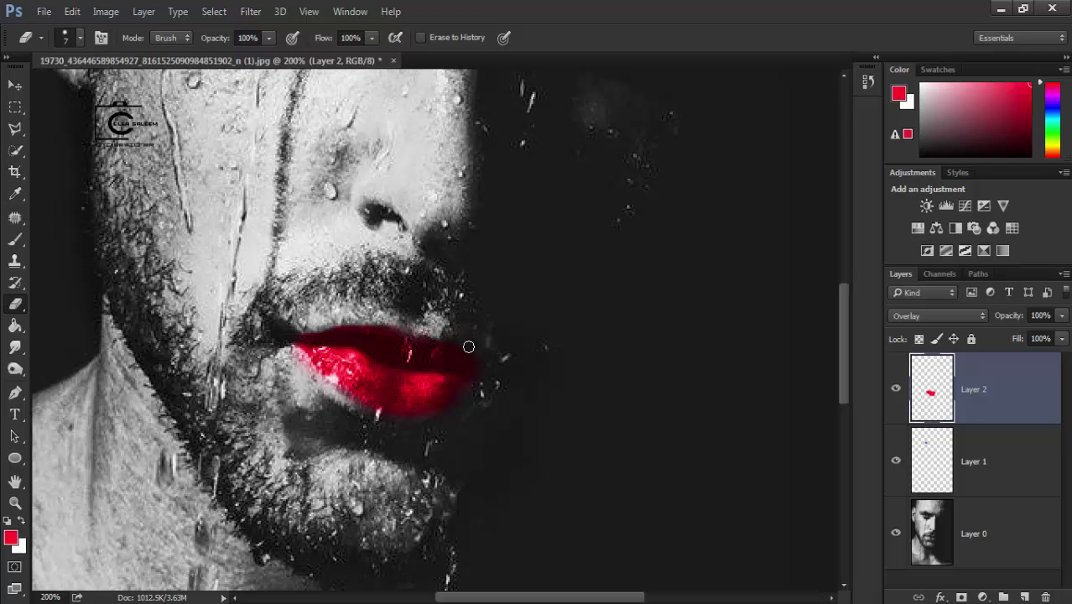
# Fit the image on screen and lower the opacity of the red lip layer to 64%
pyautogui.click(21, 502)
pyautogui.click(453, 38)
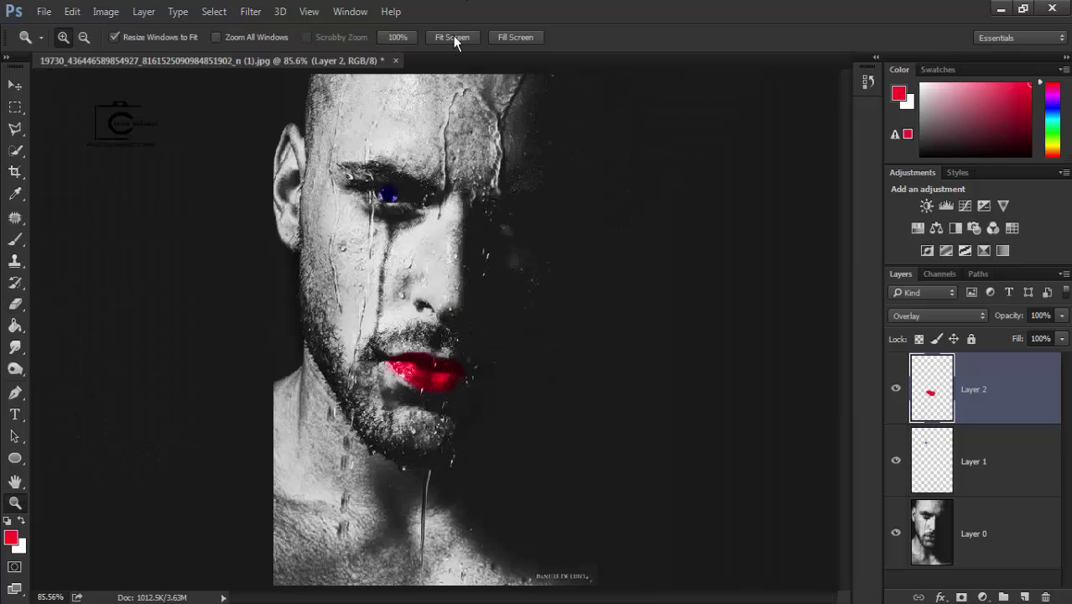
pyautogui.click(1062, 316)
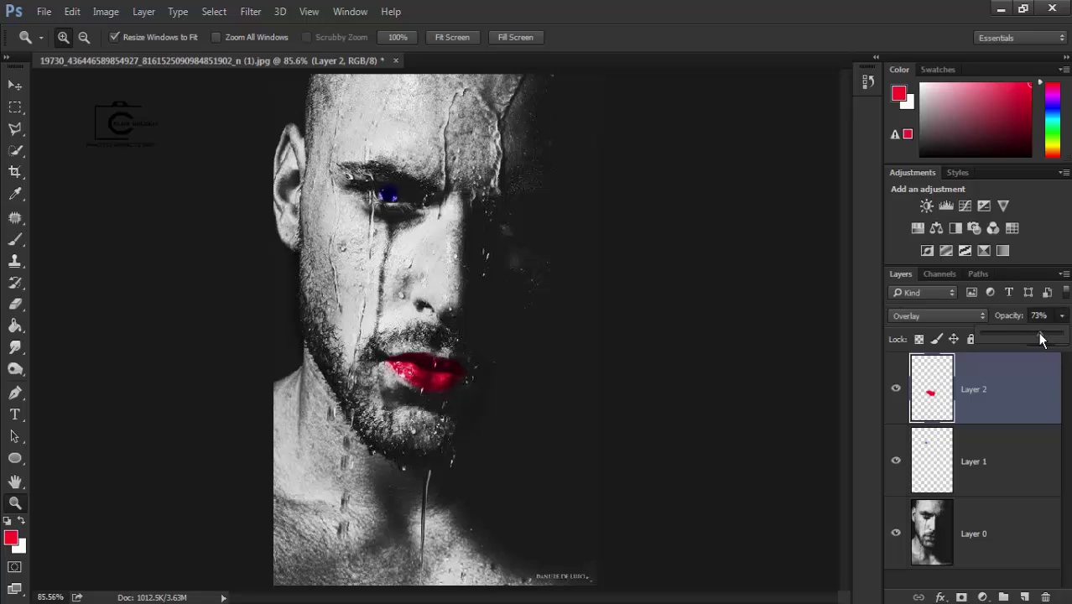
# Soften the red on the lips using a 65 px Eraser at 10% opacity
pyautogui.click(15, 239)
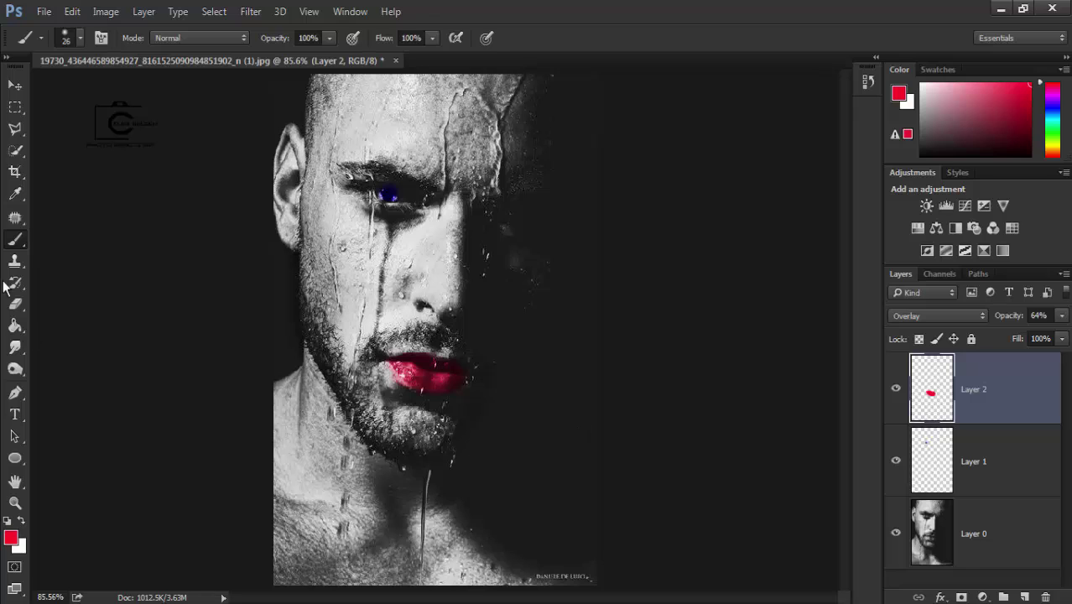
pyautogui.click(16, 304)
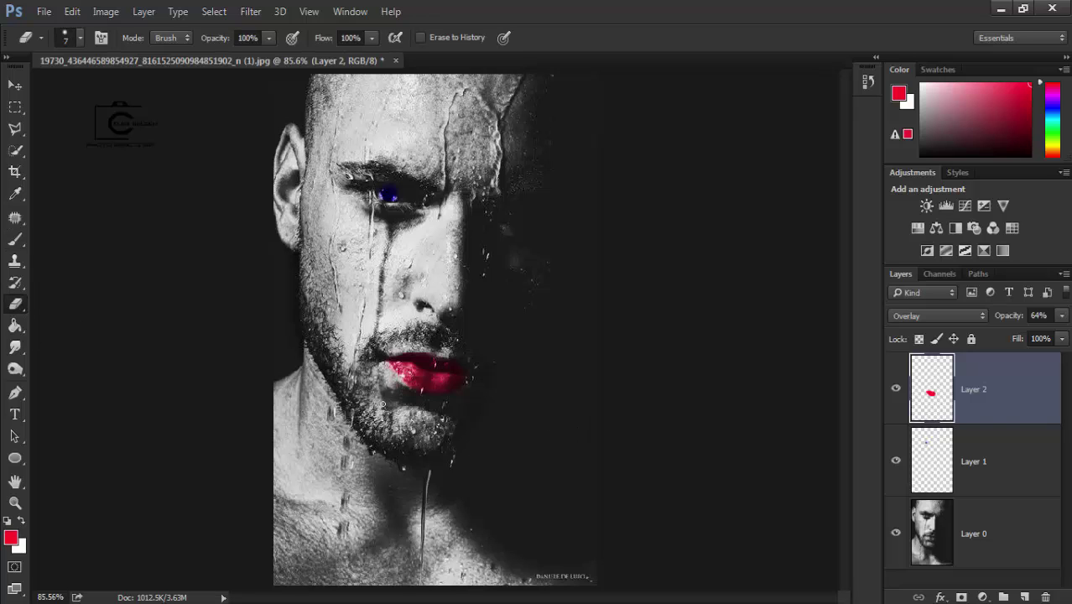
pyautogui.rightClick(393, 406)
pyautogui.write('65')
pyautogui.press('Tab')
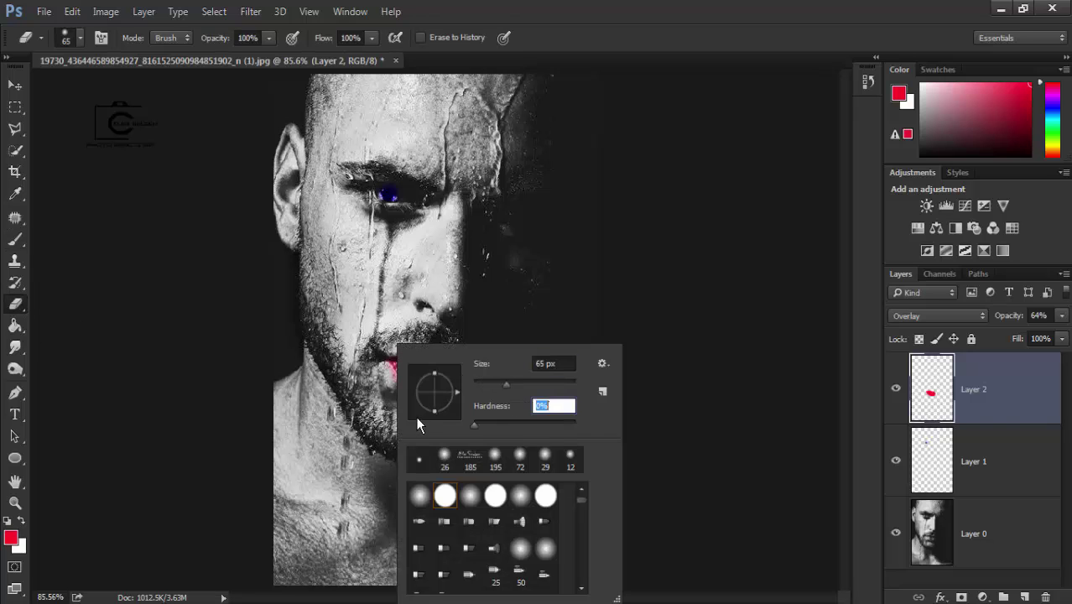
pyautogui.press('Return')
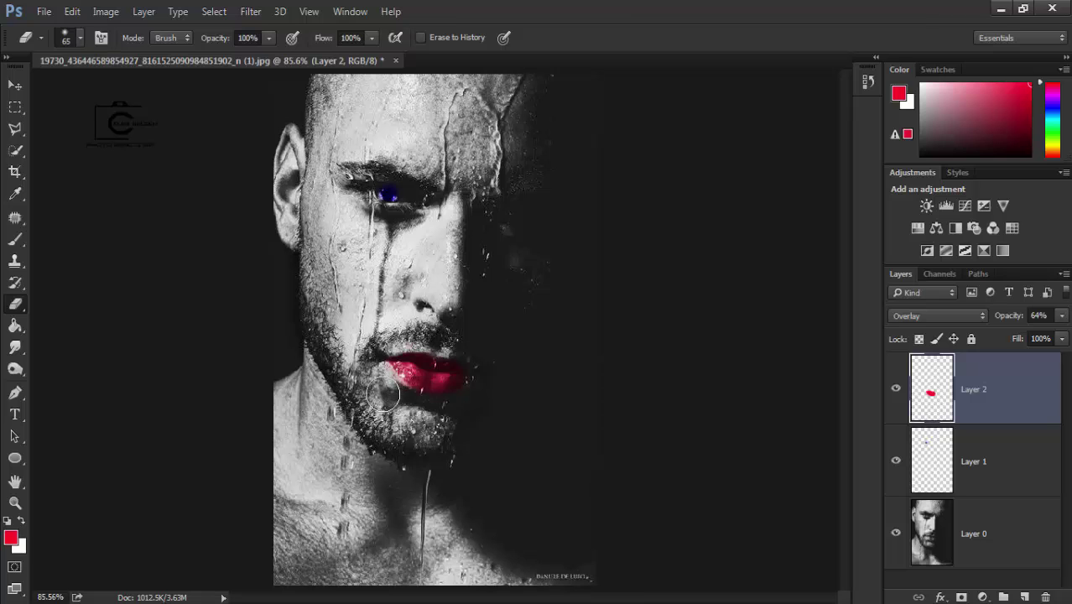
pyautogui.moveTo(269, 38)
pyautogui.mouseDown()
pyautogui.moveTo(255, 67)
pyautogui.moveTo(208, 61)
pyautogui.mouseUp()
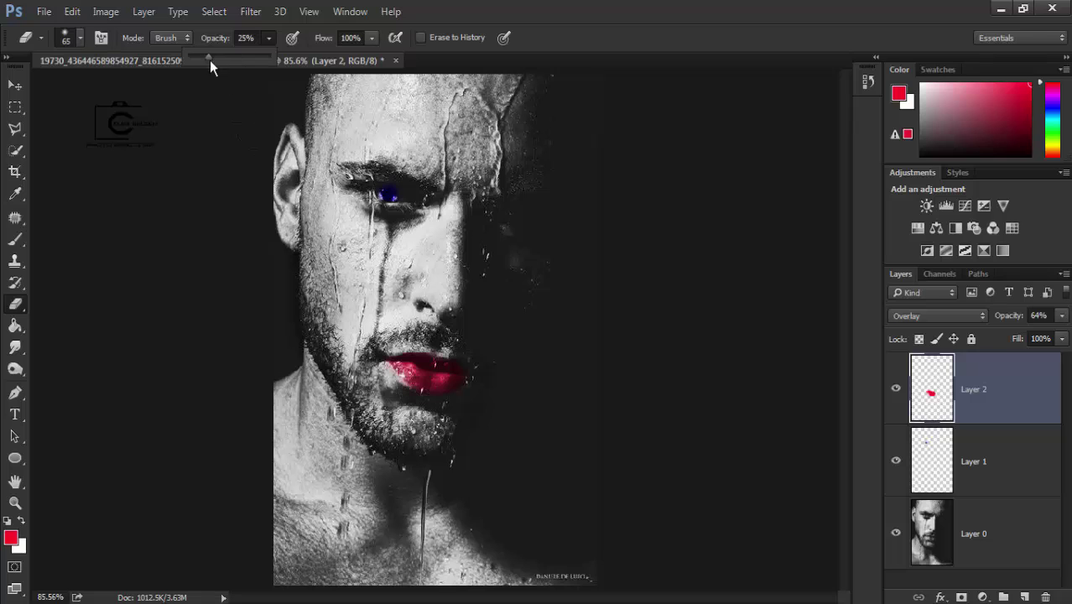
pyautogui.click(432, 369)
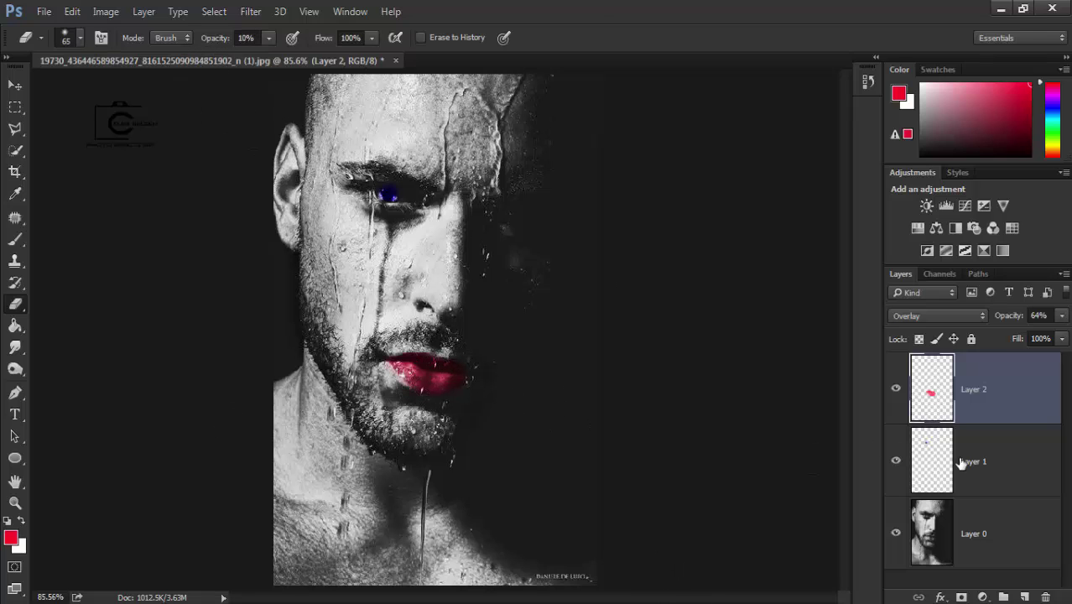
# Merge Layer 2, Layer 1 and Layer 0 into a single layer
pyautogui.keyDown('shift'); pyautogui.click(1004, 541); pyautogui.keyUp('shift')
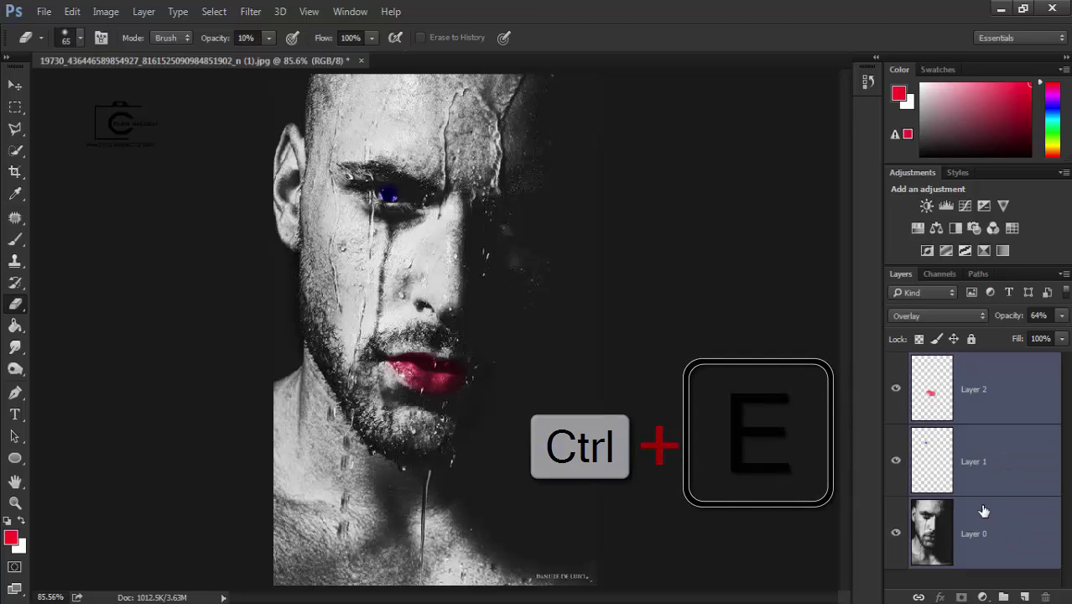
pyautogui.hotkey('ctrl', 'e')
# Create a new 851 x 315 pixel RGB document with white background and convert its background to a regular layer
pyautogui.click(44, 12)
pyautogui.click(55, 30)
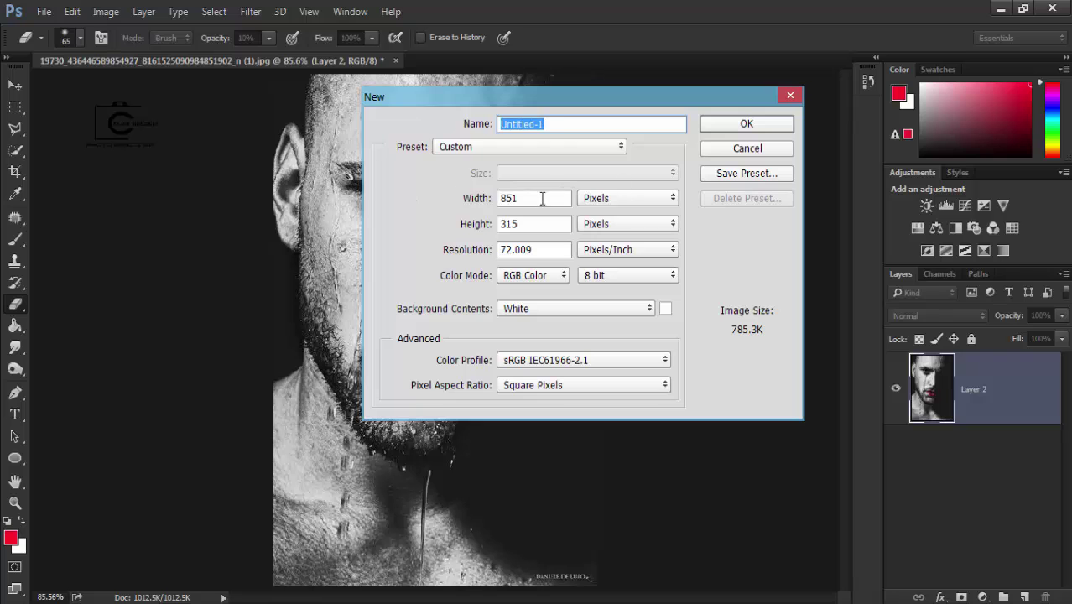
pyautogui.doubleClick(541, 197)
pyautogui.click(519, 225)
pyautogui.click(756, 131)
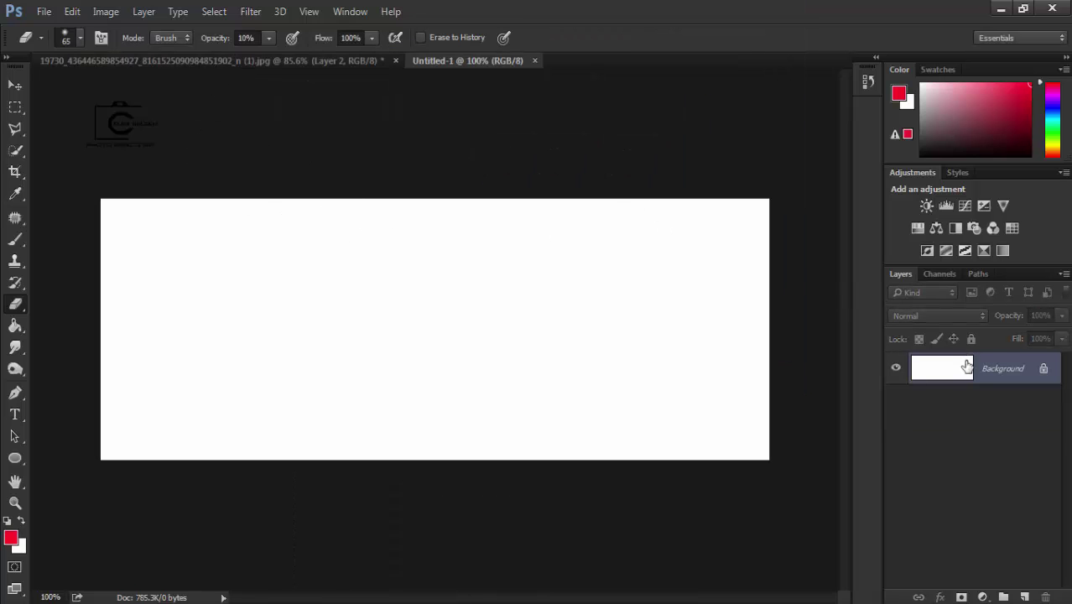
pyautogui.doubleClick(962, 368)
pyautogui.click(462, 362)
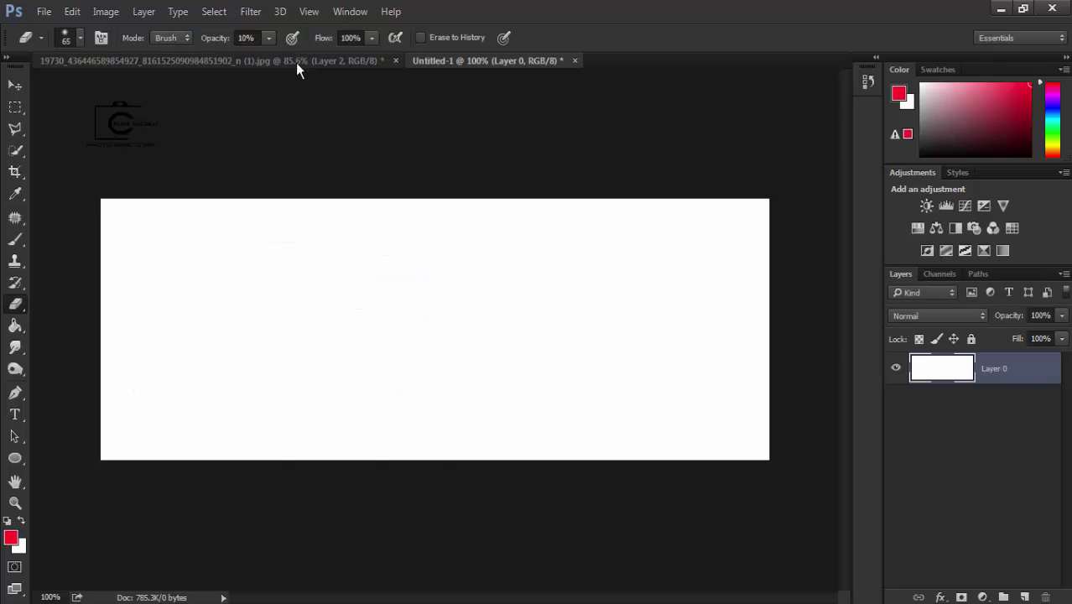
# Copy the merged portrait layer into the new document and close the original portrait image
pyautogui.click(299, 62)
pyautogui.moveTo(301, 62); pyautogui.dragTo(173, 140)
pyautogui.moveTo(956, 423); pyautogui.dragTo(537, 336)
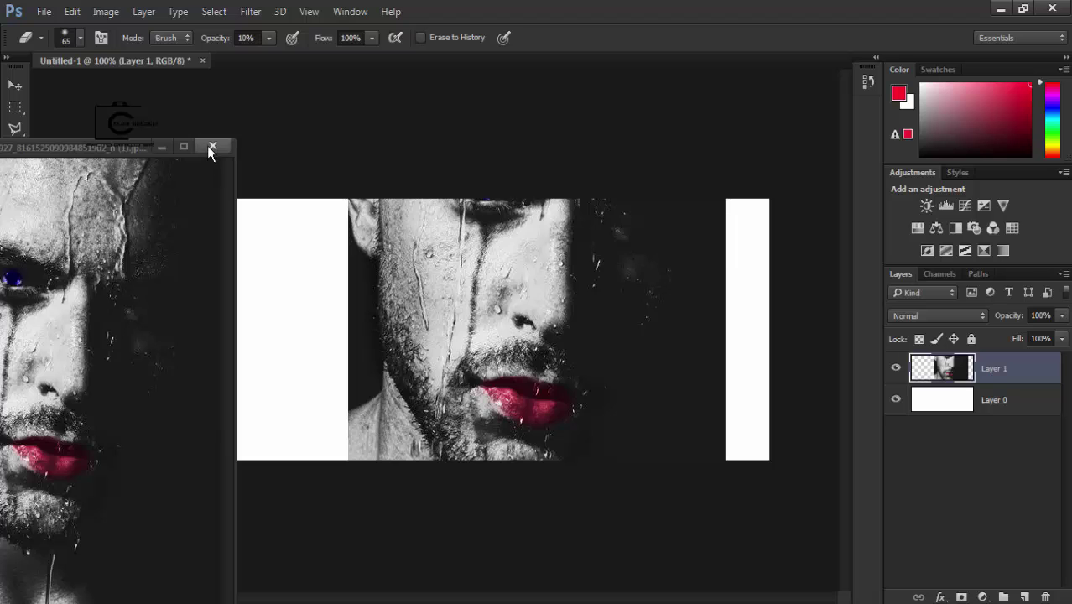
pyautogui.click(212, 147)
pyautogui.click(524, 252)
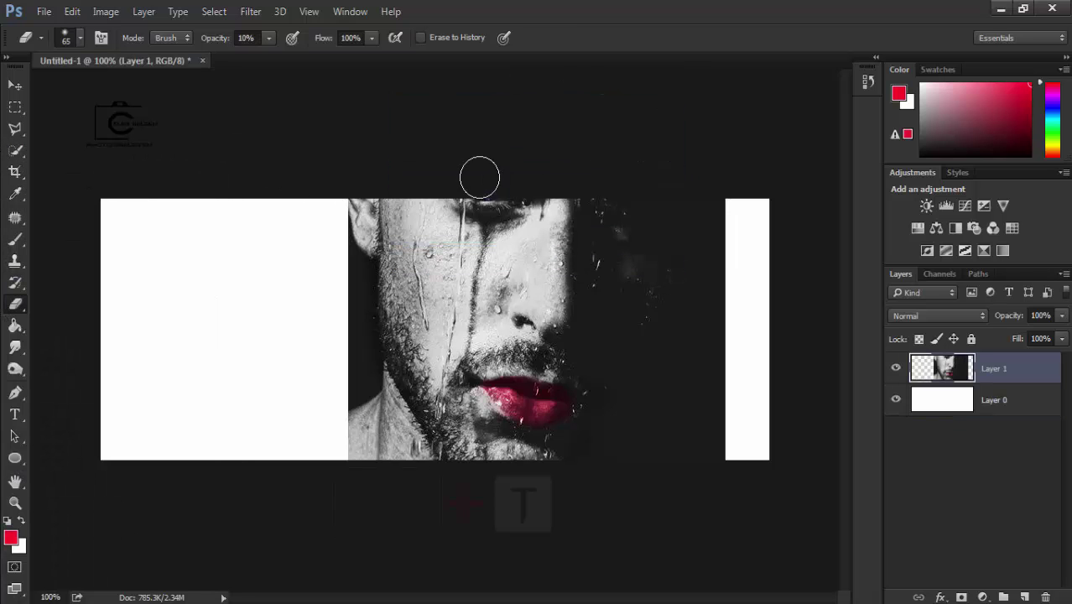
# Scale the portrait to about 55% width and 57% height and place it at the canvas's left end
pyautogui.hotkey('ctrl', 't')
pyautogui.moveTo(407, 115); pyautogui.dragTo(417, 224)
pyautogui.moveTo(360, 177); pyautogui.dragTo(518, 419)
pyautogui.moveTo(561, 461); pyautogui.dragTo(157, 237)
pyautogui.moveTo(113, 196); pyautogui.dragTo(130, 215)
pyautogui.moveTo(207, 285)
pyautogui.mouseDown()
pyautogui.moveTo(181, 276)
pyautogui.moveTo(182, 254)
pyautogui.mouseUp()
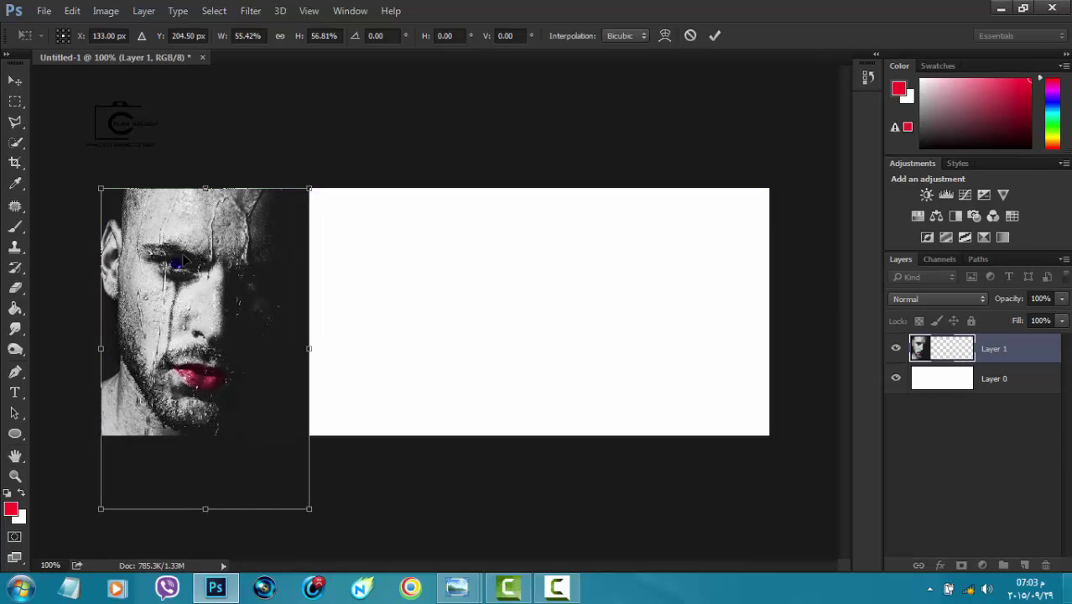
pyautogui.press('Return')
# Apply the Topaz Adjust 4 filter to the portrait, adjusting Adaptive Exposure and Regions, and sharpen the portrait
pyautogui.press('e')
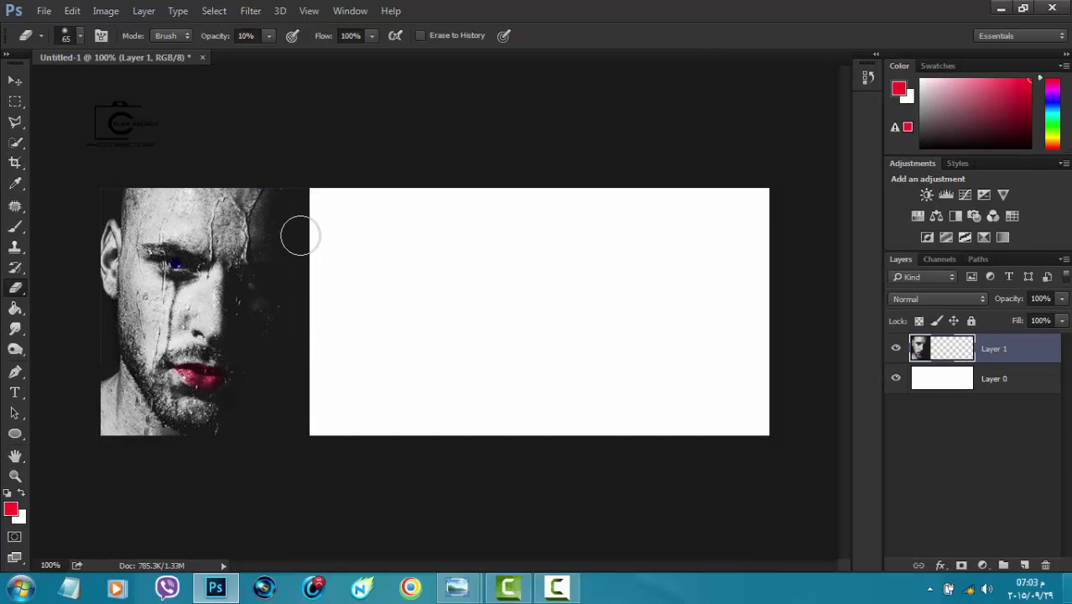
pyautogui.click(15, 476)
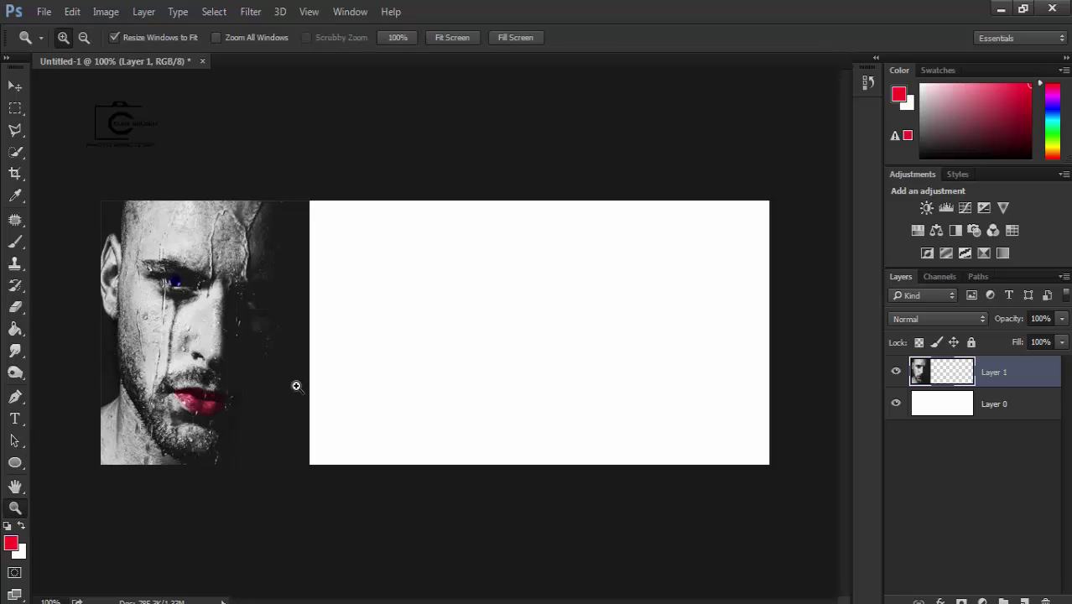
pyautogui.click(250, 12)
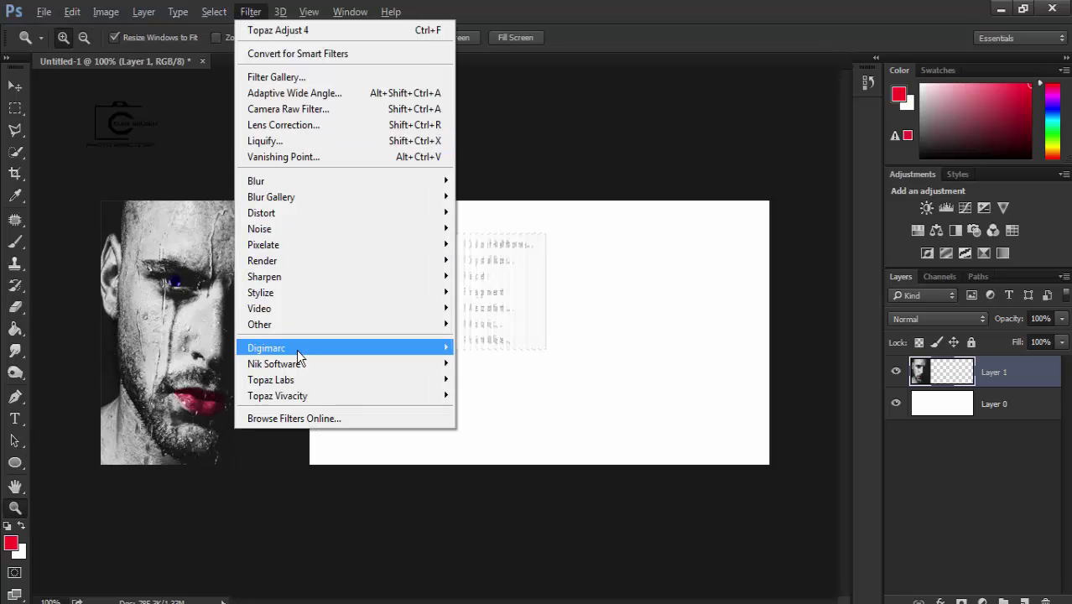
pyautogui.moveTo(378, 385)
pyautogui.click(478, 376)
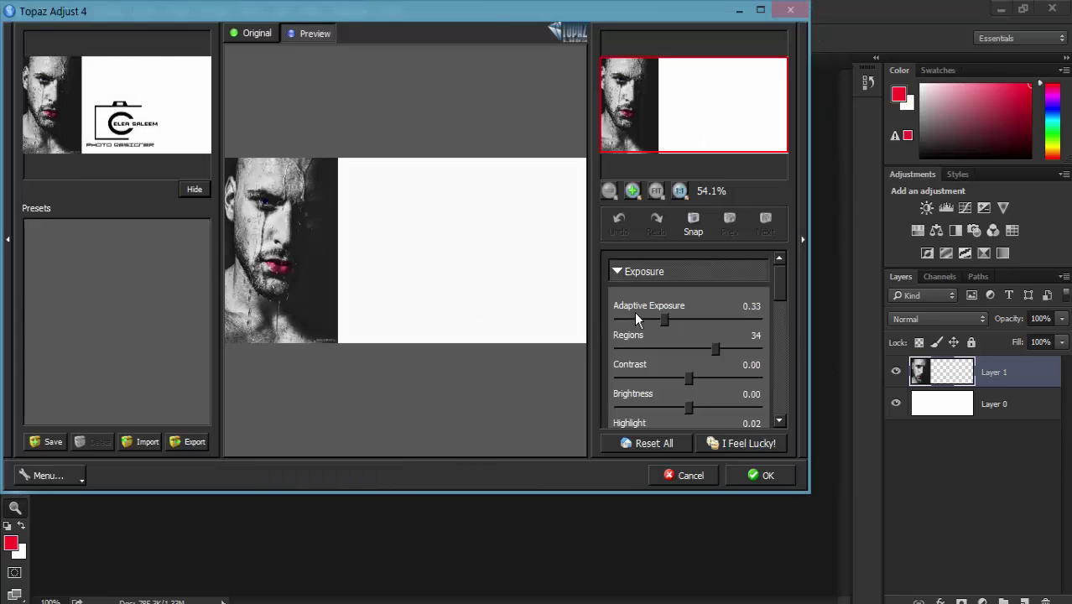
pyautogui.moveTo(664, 314); pyautogui.dragTo(666, 315)
pyautogui.moveTo(734, 349); pyautogui.dragTo(736, 349)
pyautogui.click(754, 476)
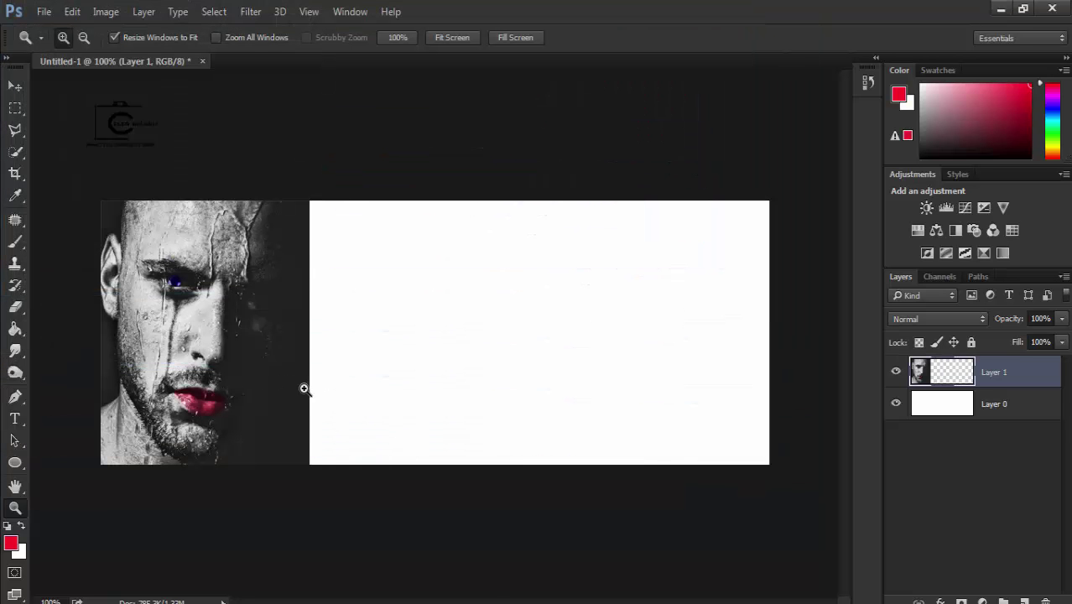
pyautogui.click(250, 11)
pyautogui.click(253, 281)
# Fill the white Layer 0 with the dark grey sampled from the portrait's background using the Paint Bucket
pyautogui.press('g')
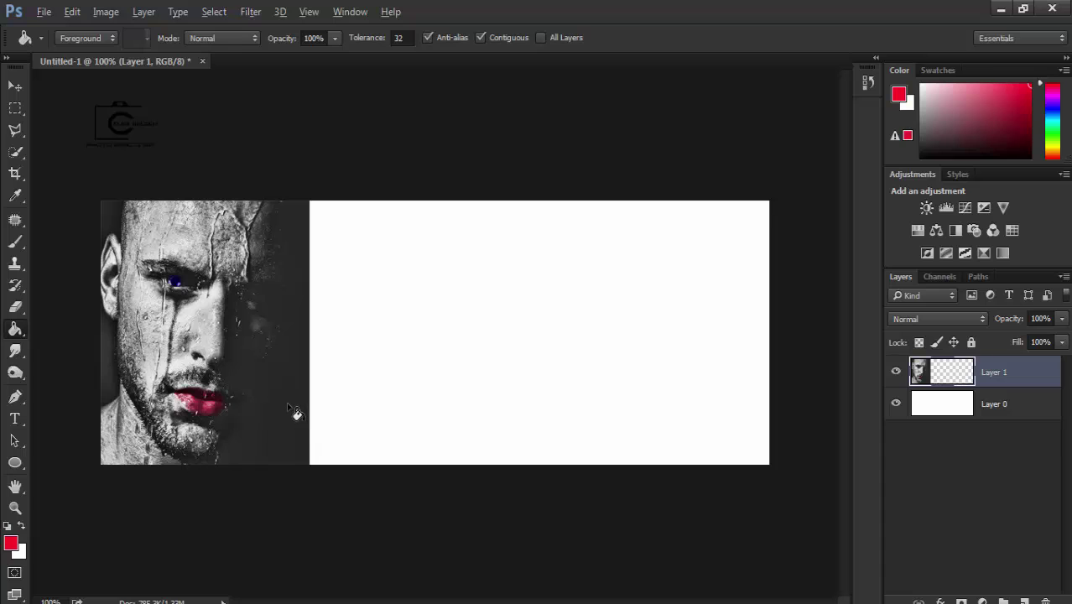
pyautogui.click(944, 407)
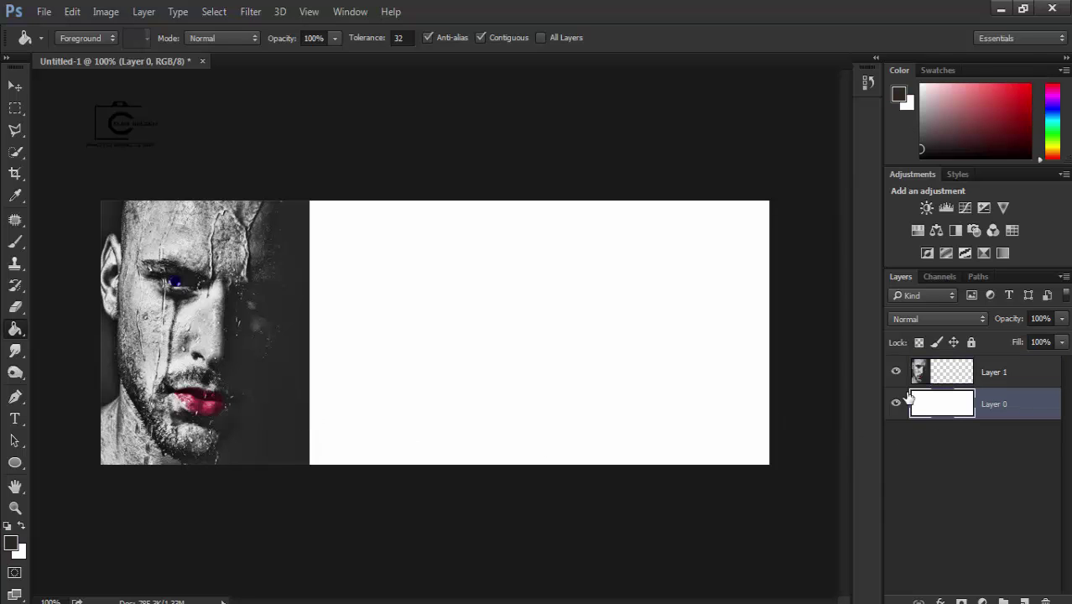
pyautogui.click(515, 390)
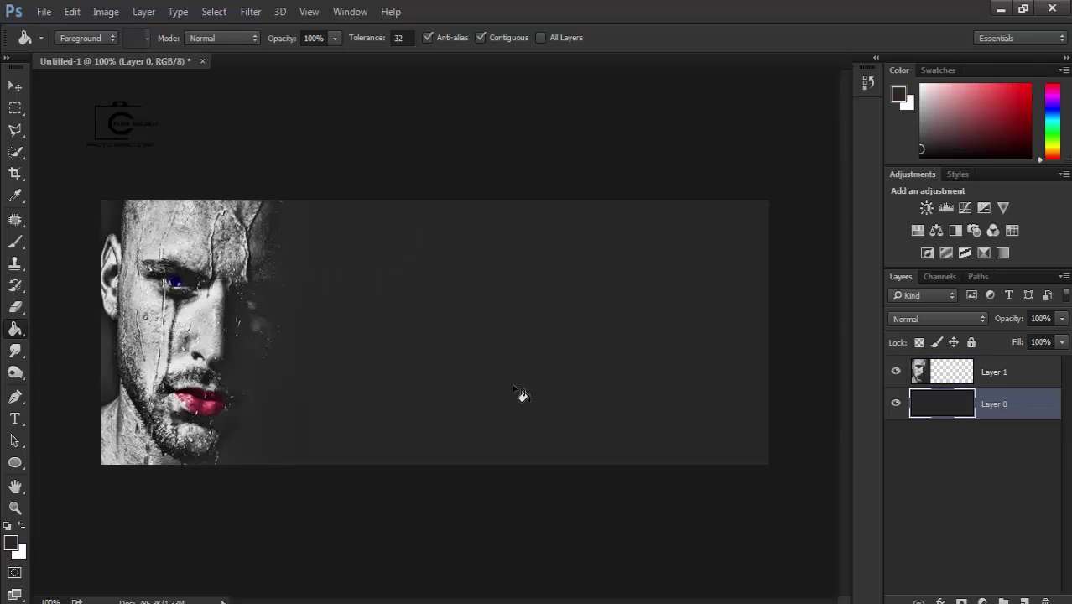
# Activate the Eraser on the portrait layer to blend its edge into the dark background
pyautogui.click(18, 308)
pyautogui.click(1013, 386)
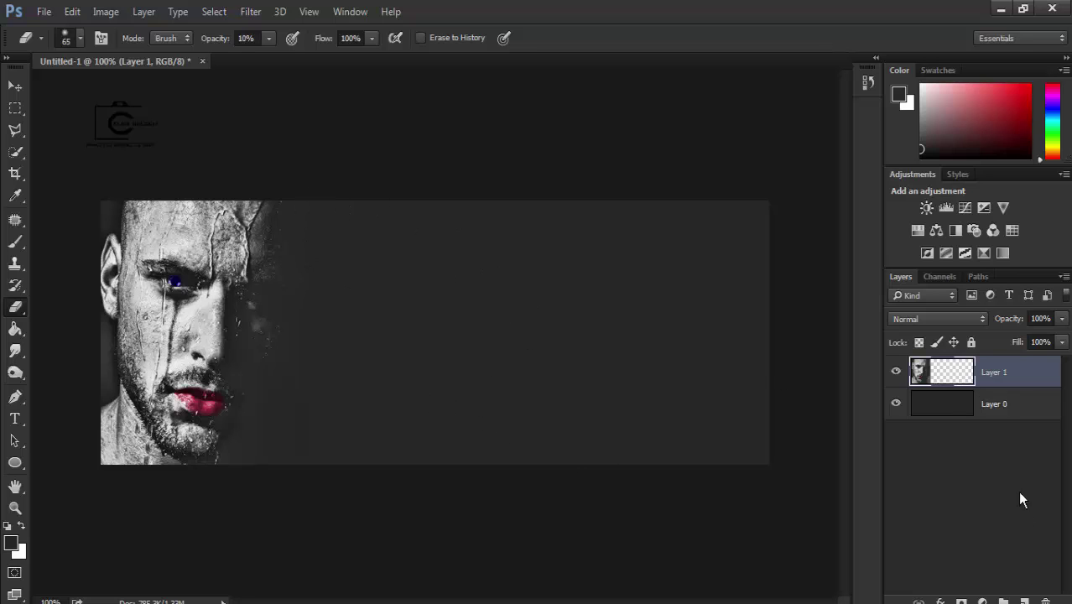
pyautogui.click(1024, 600)
pyautogui.hotkey('ctrl', 'z')
pyautogui.click(942, 600)
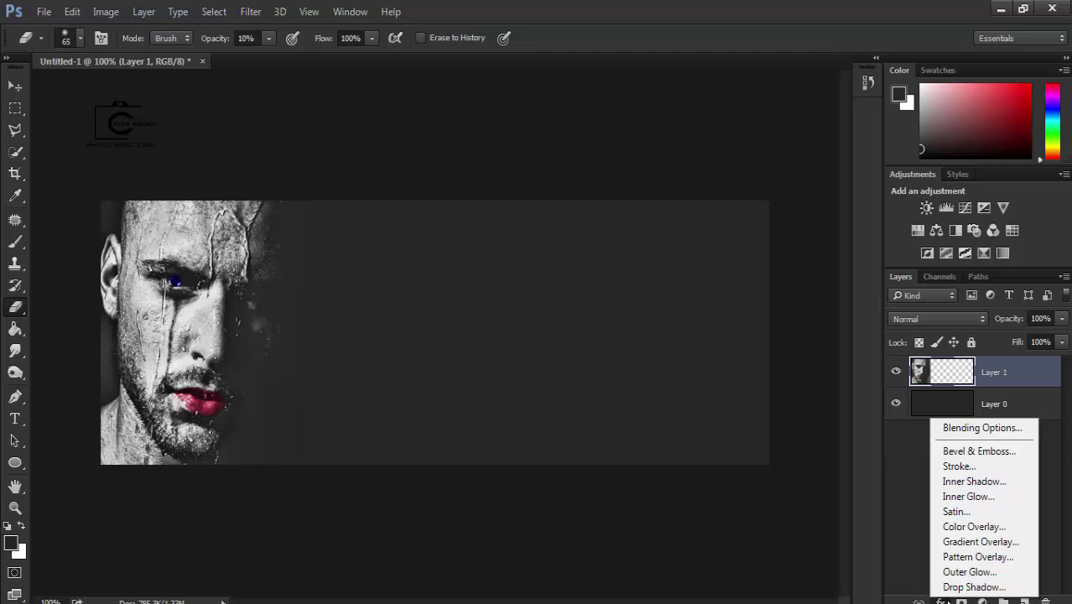
pyautogui.click(912, 568)
pyautogui.click(961, 601)
pyautogui.hotkey('ctrl', 'z')
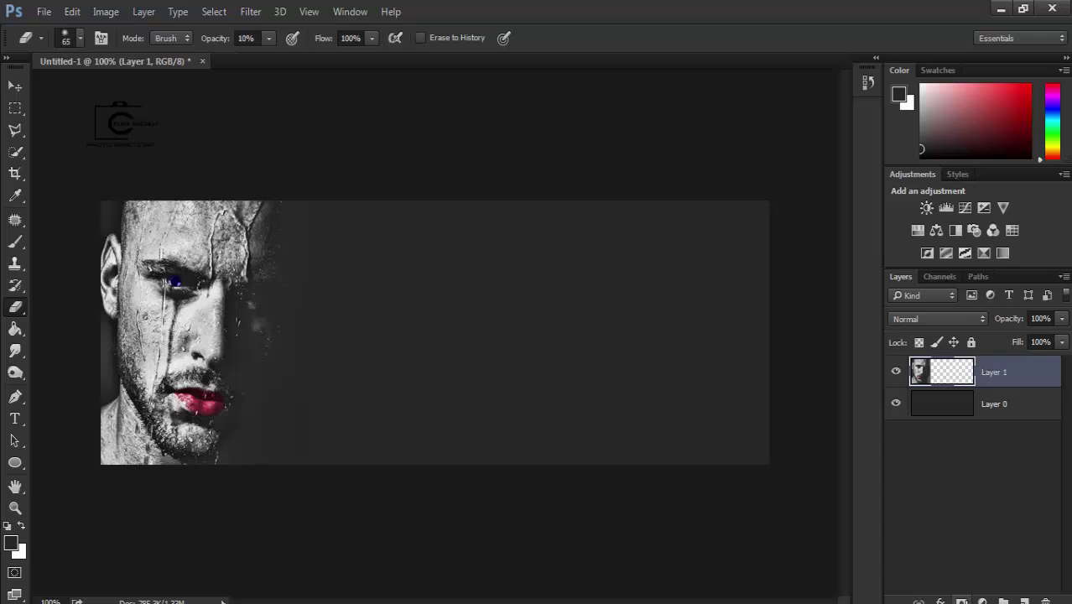
# Add a Curves adjustment layer above the portrait and pull the lower part of the curve slightly down to darken the cover
pyautogui.click(982, 601)
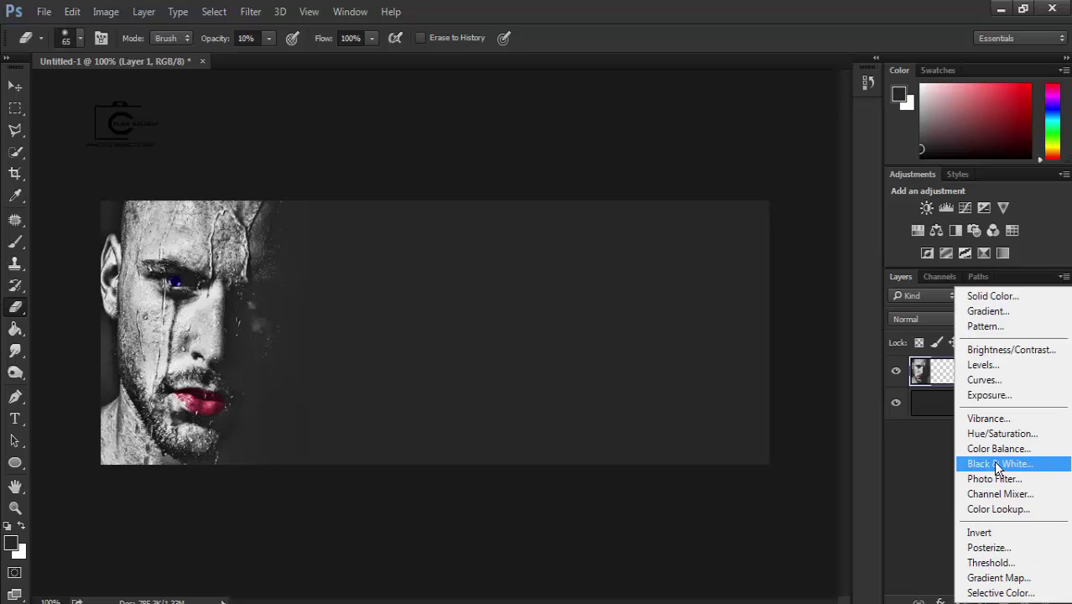
pyautogui.click(997, 380)
pyautogui.click(712, 317)
pyautogui.moveTo(712, 317); pyautogui.dragTo(717, 322)
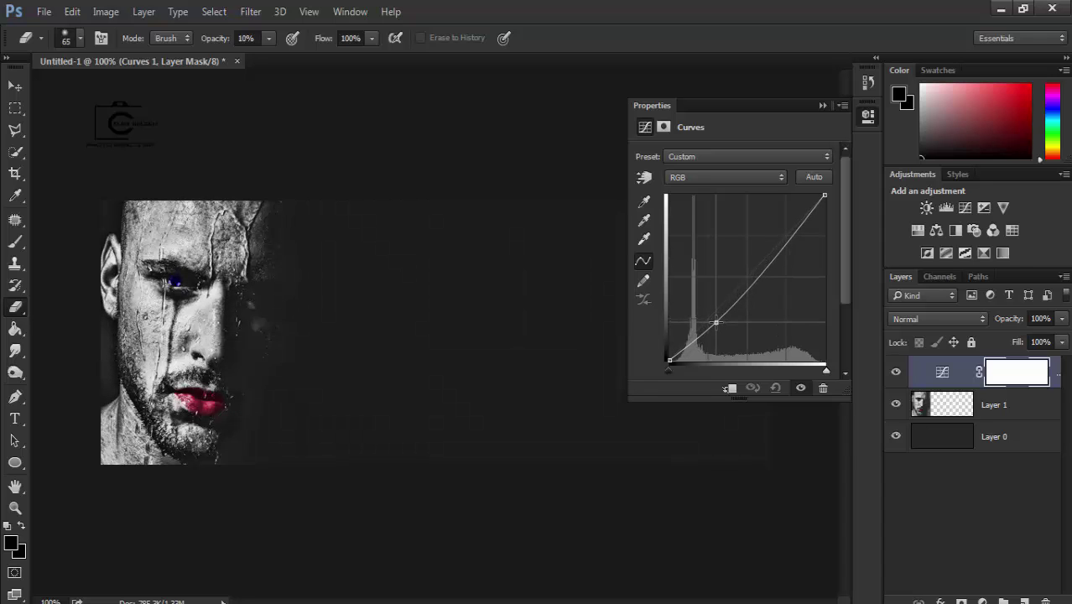
pyautogui.click(842, 107)
pyautogui.click(864, 300)
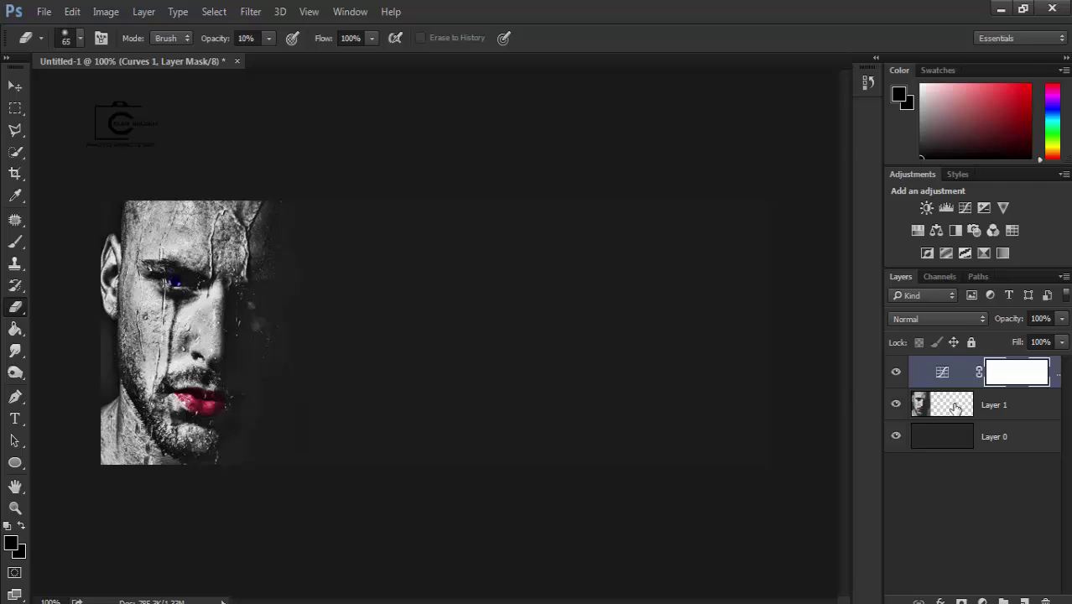
# Erase the remaining edge of the portrait on Layer 1 at 74% eraser opacity and add an empty layer above the Curves adjustment
pyautogui.click(954, 406)
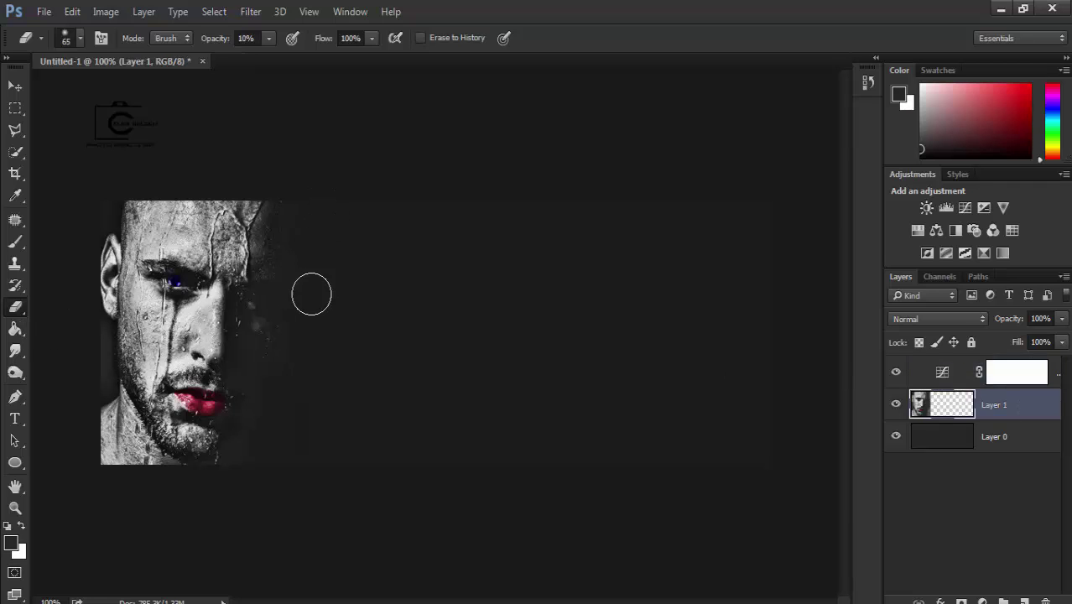
pyautogui.click(268, 38)
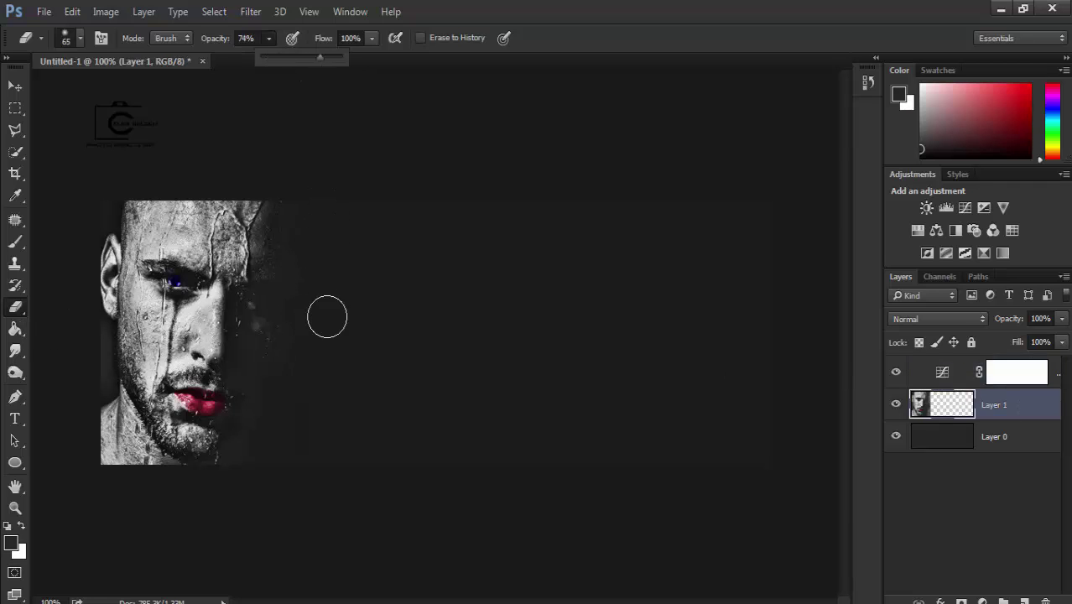
pyautogui.click(287, 422)
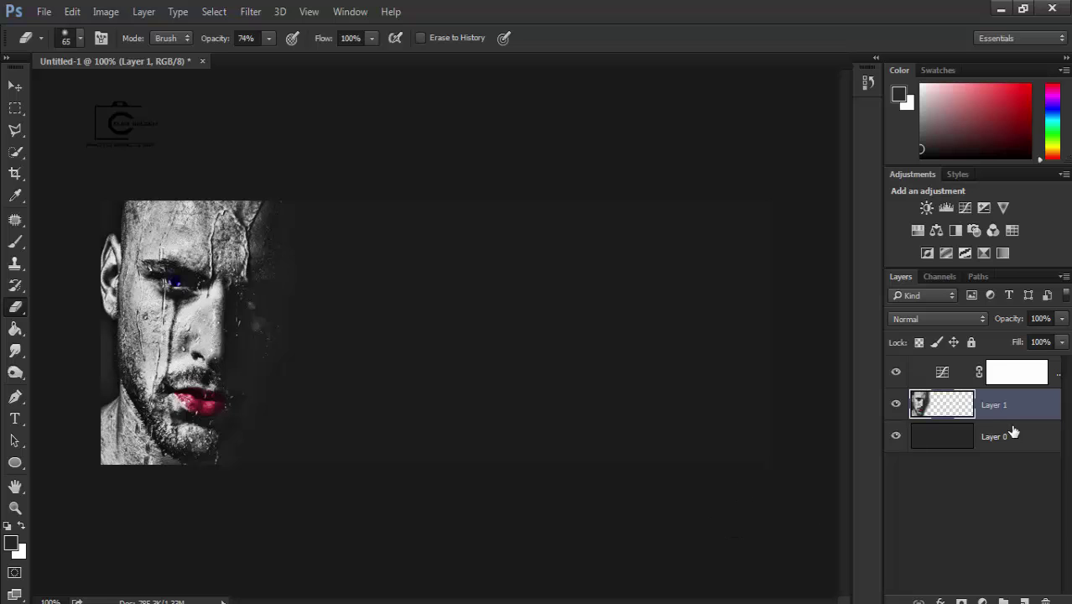
pyautogui.click(1014, 383)
pyautogui.click(1022, 601)
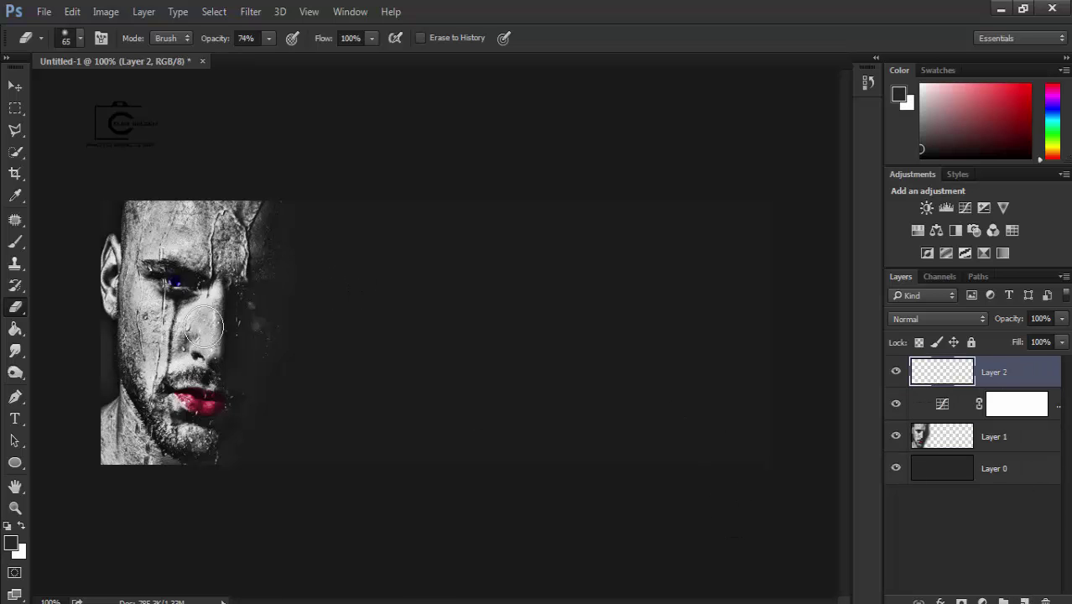
# Open the PSD of the bearded man's portrait and copy its Group 1 of adjustments into the cover document
pyautogui.click(42, 11)
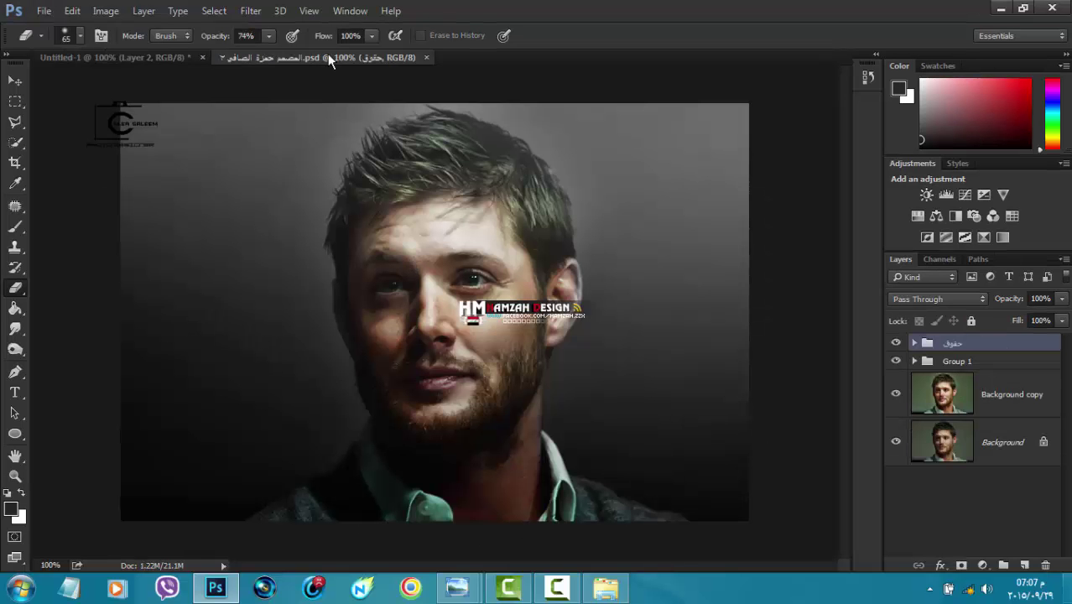
pyautogui.moveTo(328, 57); pyautogui.dragTo(151, 211)
pyautogui.click(957, 361)
pyautogui.moveTo(960, 362); pyautogui.dragTo(265, 482)
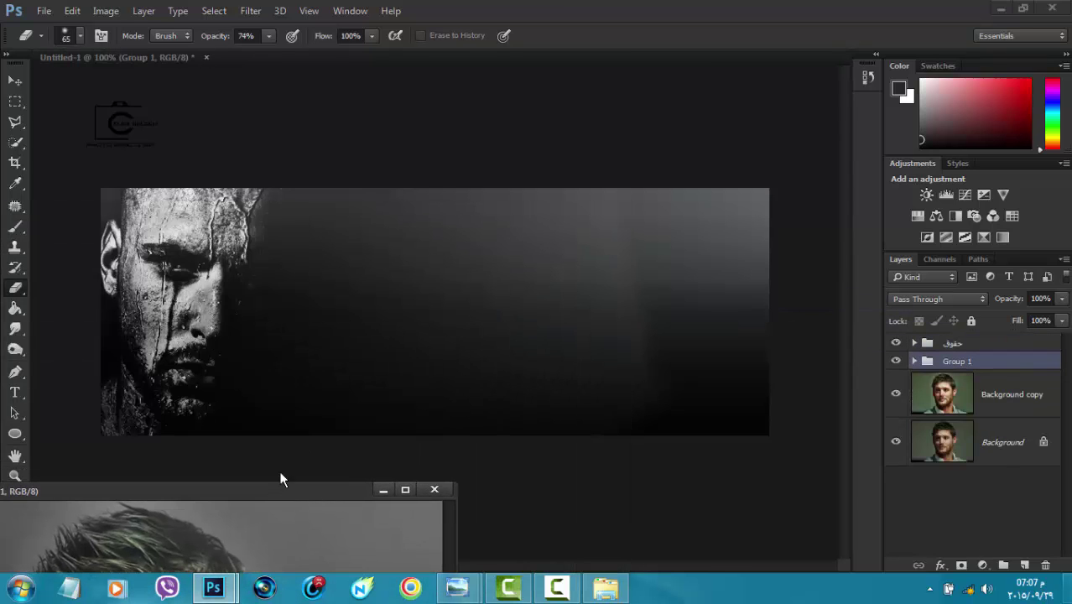
# Set Group 1's opacity to 39% in the cover and compare the image with the group hidden and shown
pyautogui.click(269, 208)
pyautogui.click(1062, 298)
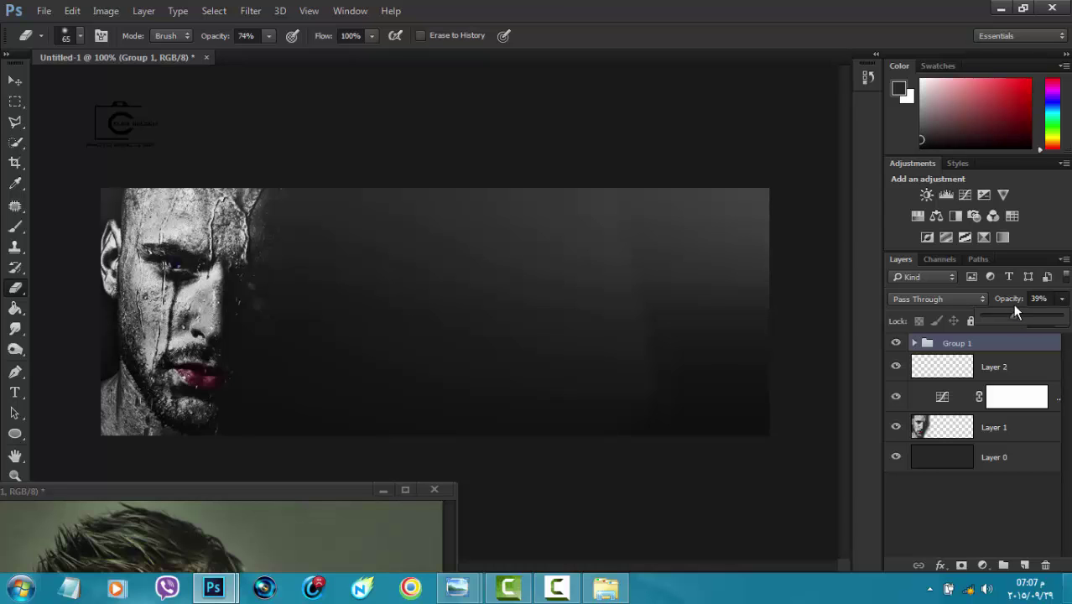
pyautogui.click(894, 343)
pyautogui.click(895, 344)
# Hide Layer 2 and the Curves adjustment layer beneath Group 1, and close the source PSD without saving
pyautogui.click(914, 344)
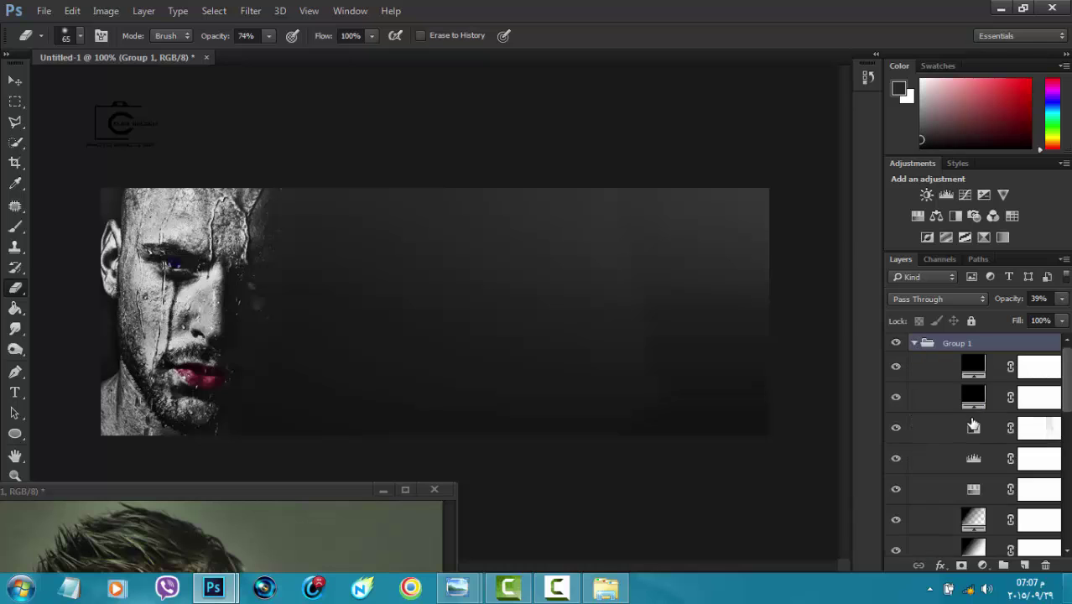
pyautogui.scroll(-4, 948, 424)
pyautogui.scroll(-2, 935, 435)
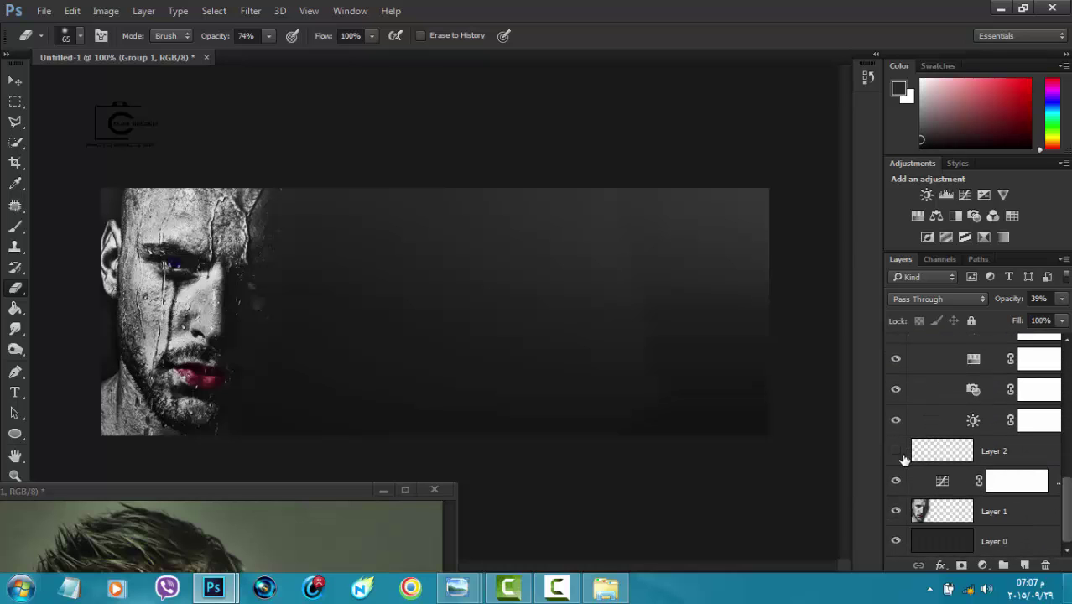
pyautogui.click(895, 482)
pyautogui.click(895, 482)
pyautogui.click(894, 482)
pyautogui.scroll(5, 931, 445)
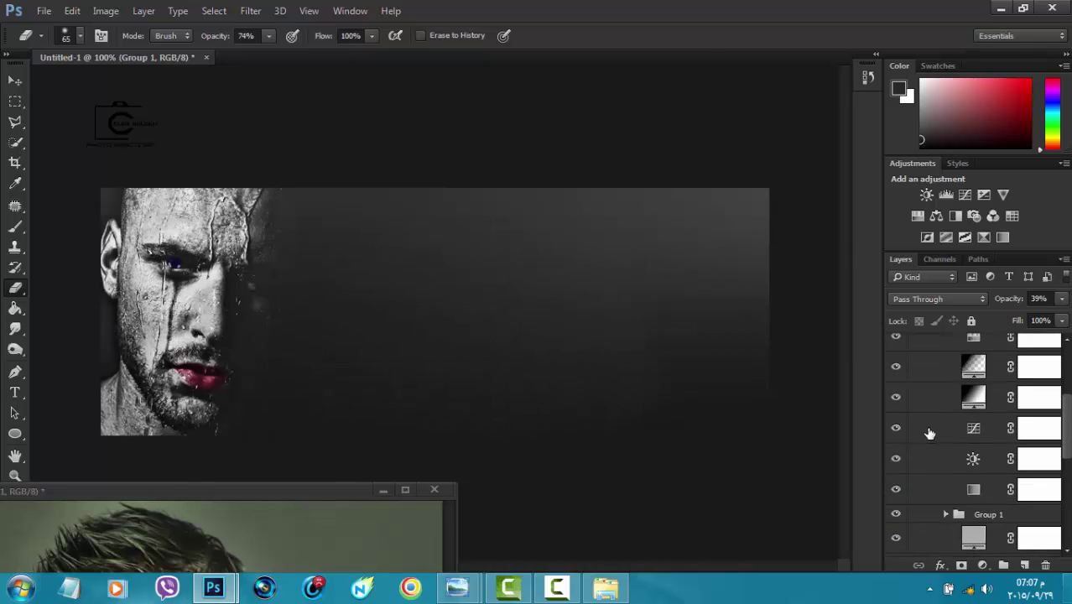
pyautogui.scroll(3, 929, 433)
pyautogui.click(916, 344)
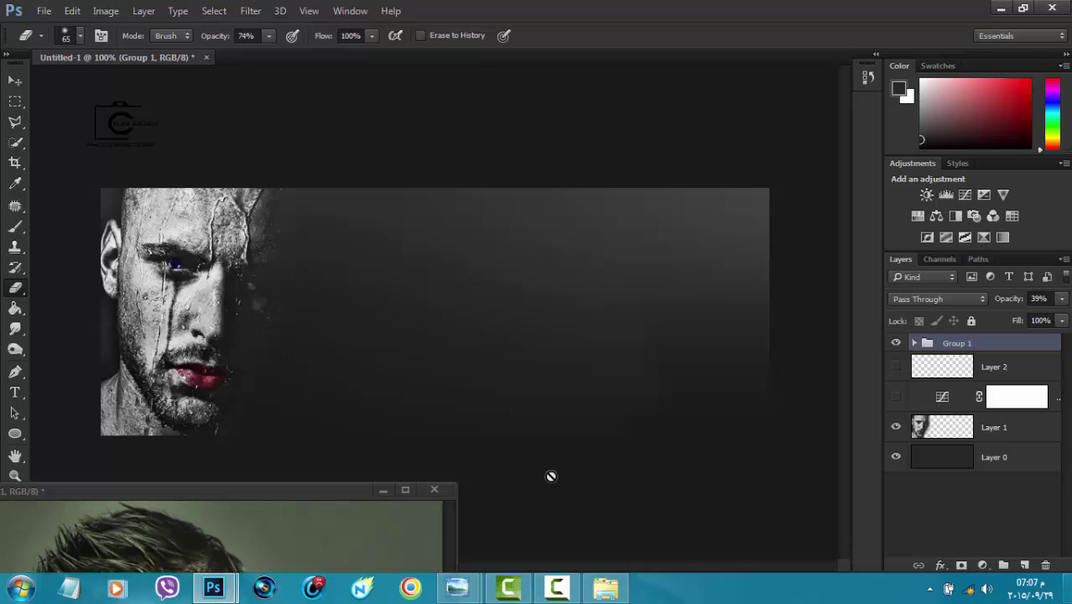
pyautogui.click(437, 490)
pyautogui.click(543, 231)
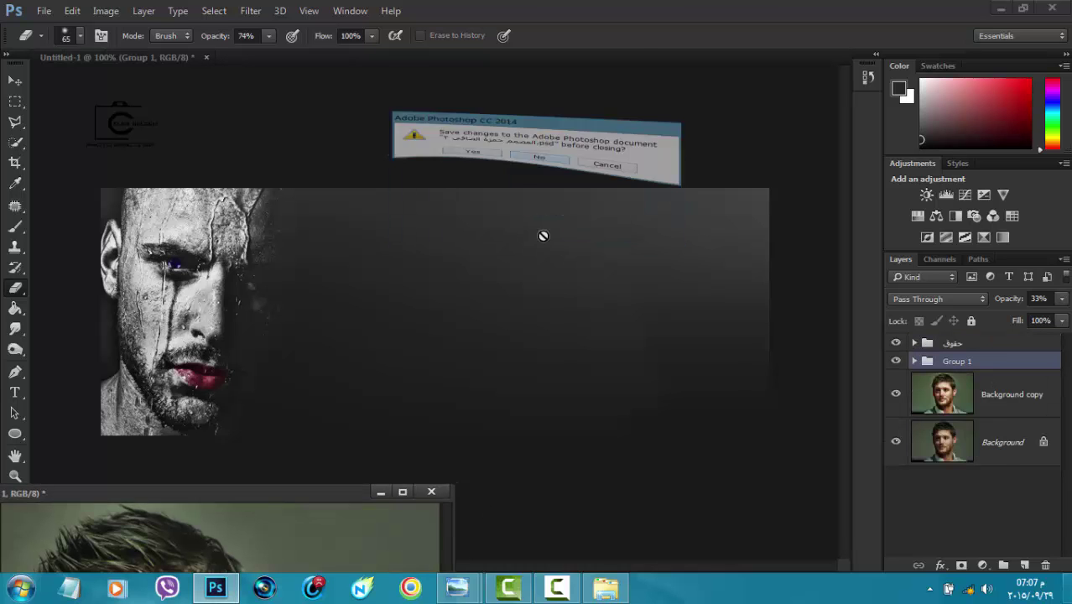
# Open 0d37474d6cf402.png from Photo Viewer in Photoshop and copy its Arabic calligraphy into the cover document
pyautogui.click(459, 585)
pyautogui.click(533, 507)
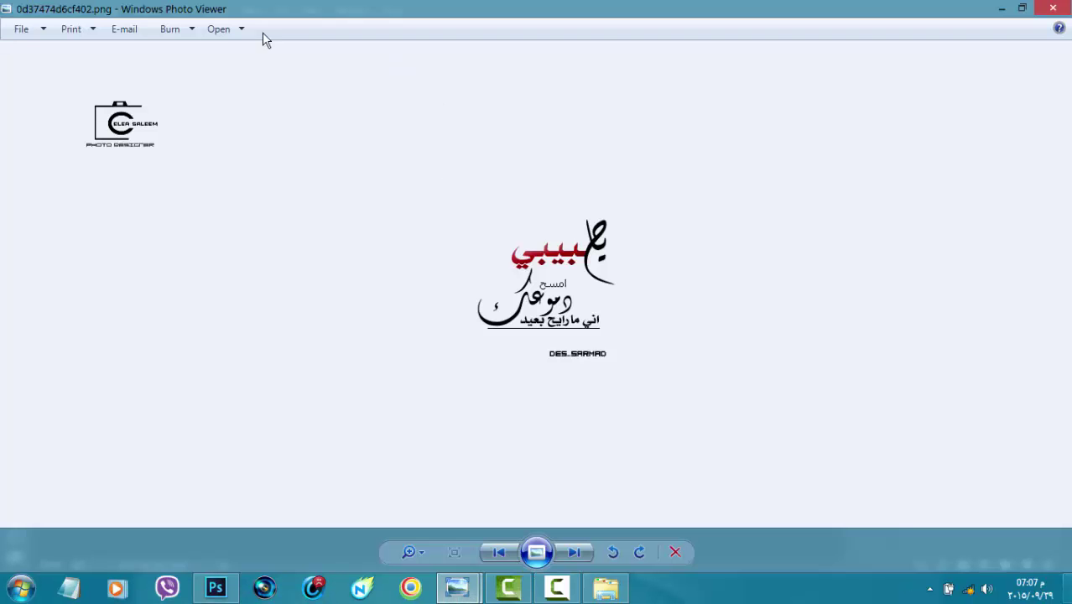
pyautogui.click(227, 29)
pyautogui.click(251, 67)
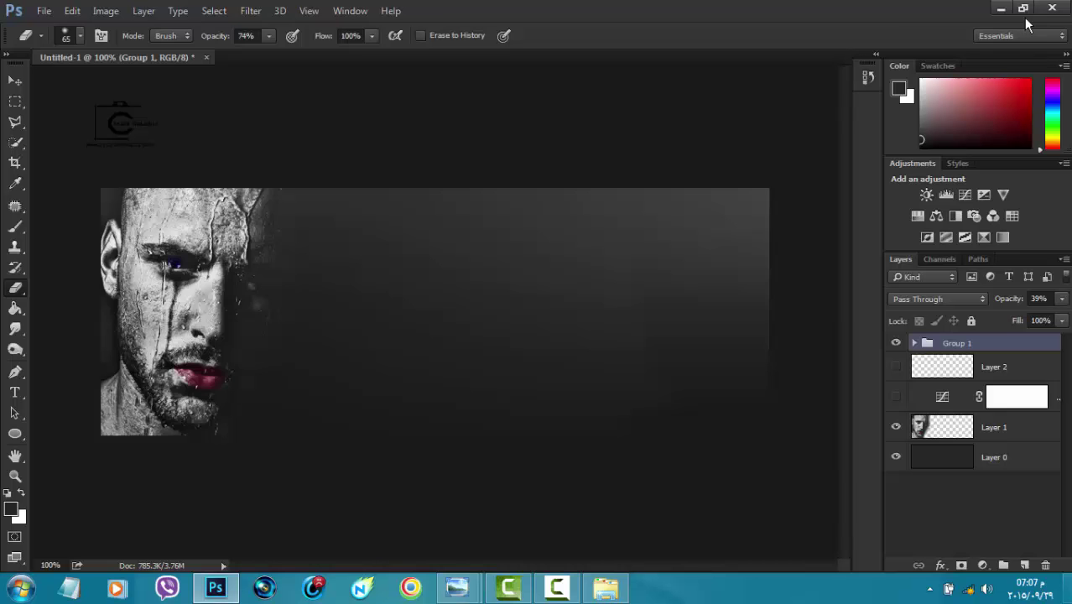
pyautogui.moveTo(361, 62); pyautogui.dragTo(192, 191)
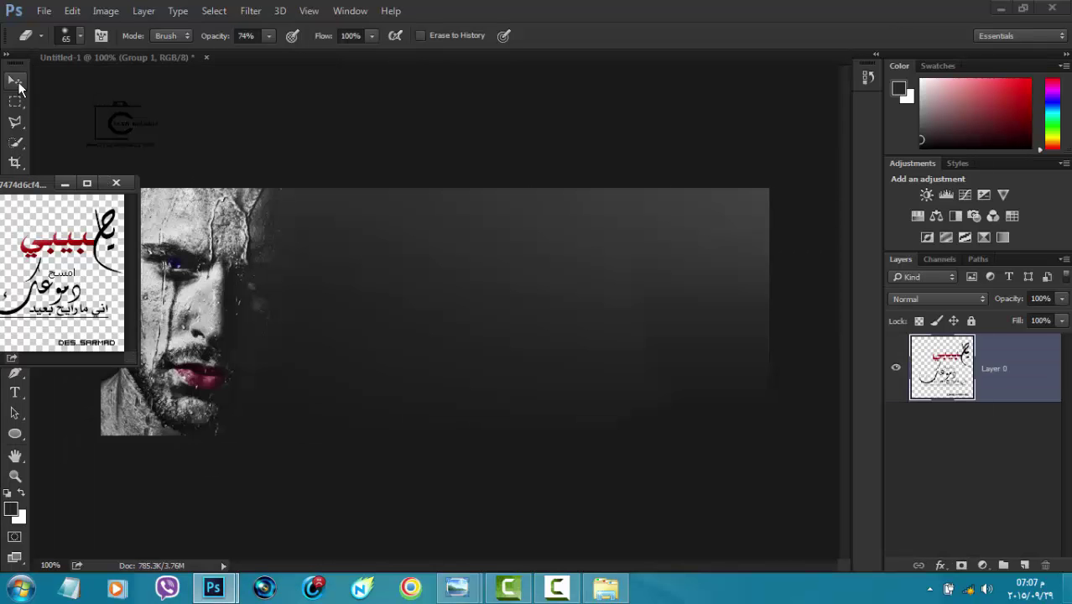
pyautogui.click(15, 80)
pyautogui.moveTo(353, 314); pyautogui.dragTo(663, 314)
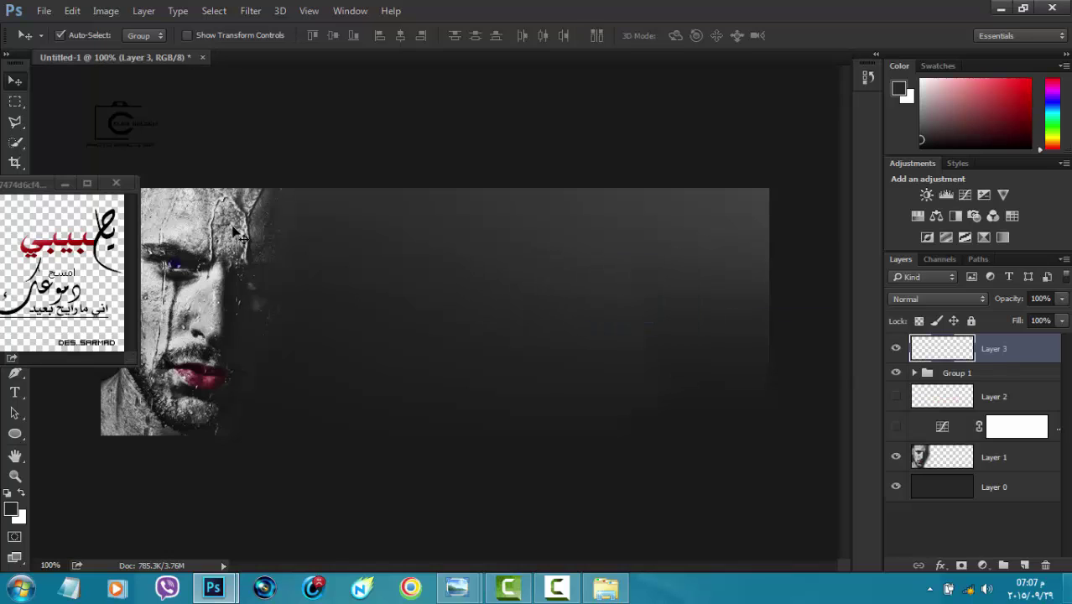
# Close the calligraphy source image and place the calligraphy slightly right of the cover's centre
pyautogui.click(116, 183)
pyautogui.click(586, 300)
pyautogui.moveTo(543, 299); pyautogui.dragTo(457, 315)
pyautogui.click(522, 312)
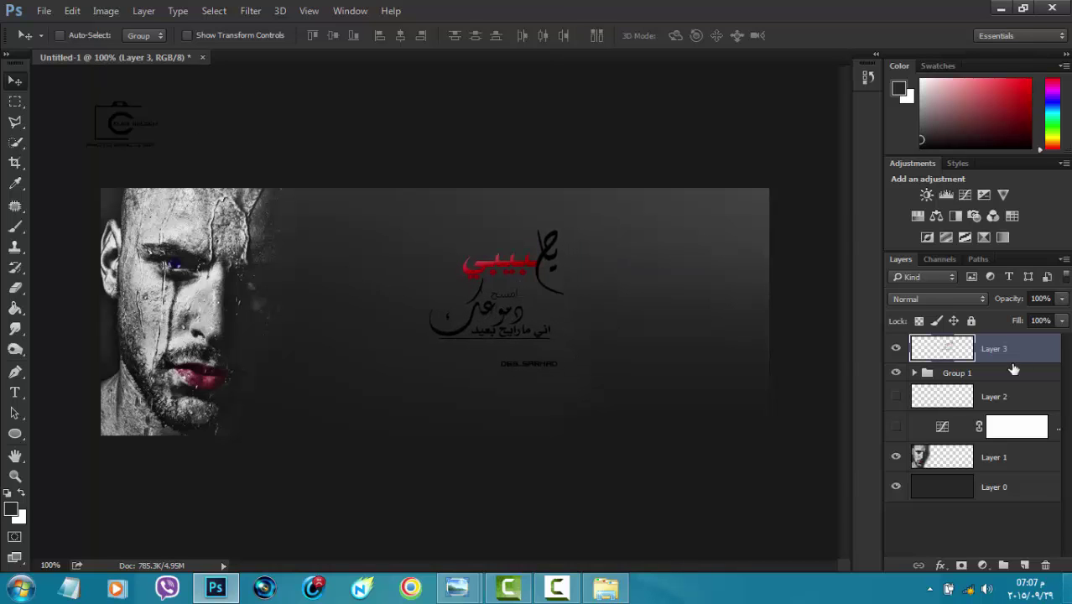
# Add a layer beneath the calligraphy and stamp a soft grey #979797 glow behind the text with a 235 px brush
pyautogui.click(1024, 565)
pyautogui.click(10, 510)
pyautogui.moveTo(337, 318)
pyautogui.mouseDown()
pyautogui.moveTo(358, 253)
pyautogui.moveTo(334, 215)
pyautogui.mouseUp()
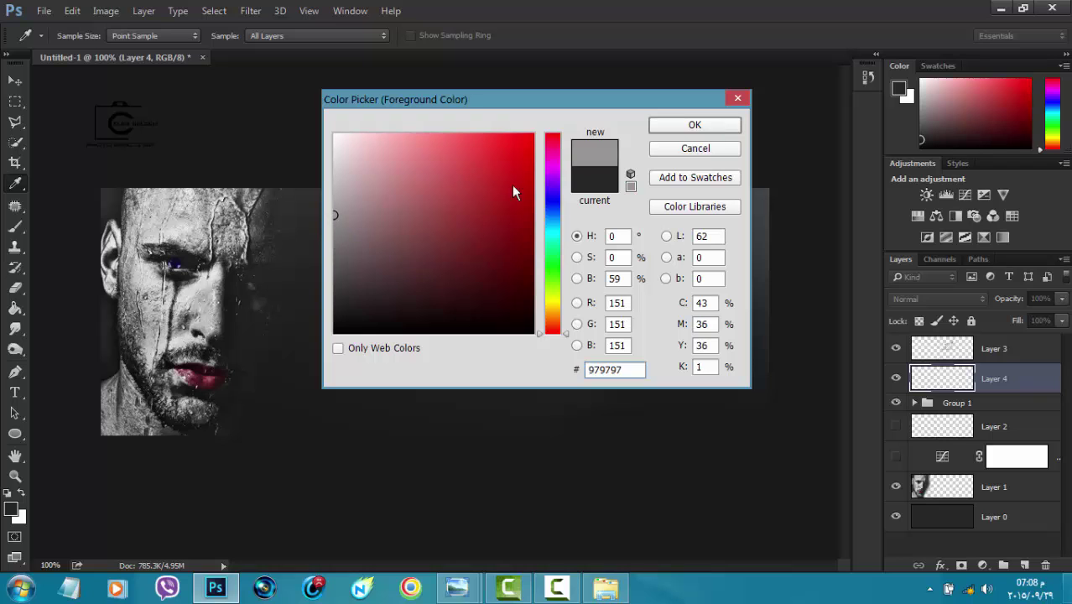
pyautogui.click(693, 125)
pyautogui.press('b')
pyautogui.rightClick(470, 307)
pyautogui.moveTo(588, 339); pyautogui.dragTo(628, 342)
pyautogui.press('Return')
pyautogui.click(508, 295)
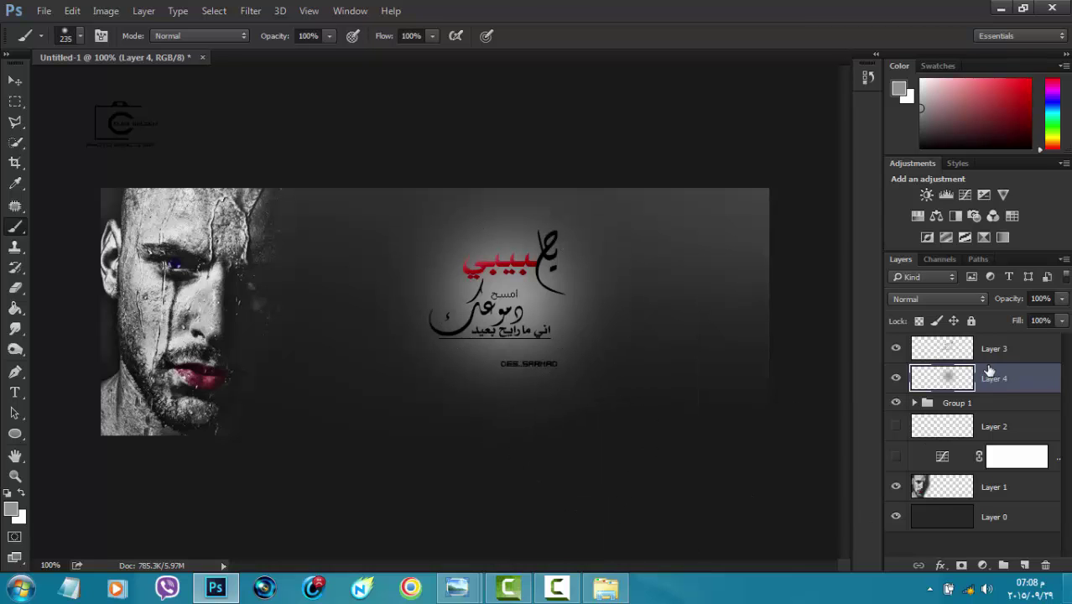
# Lower the opacity of the grey glow layer behind the calligraphy to 67%
pyautogui.click(1062, 299)
pyautogui.moveTo(1058, 319); pyautogui.dragTo(1055, 323)
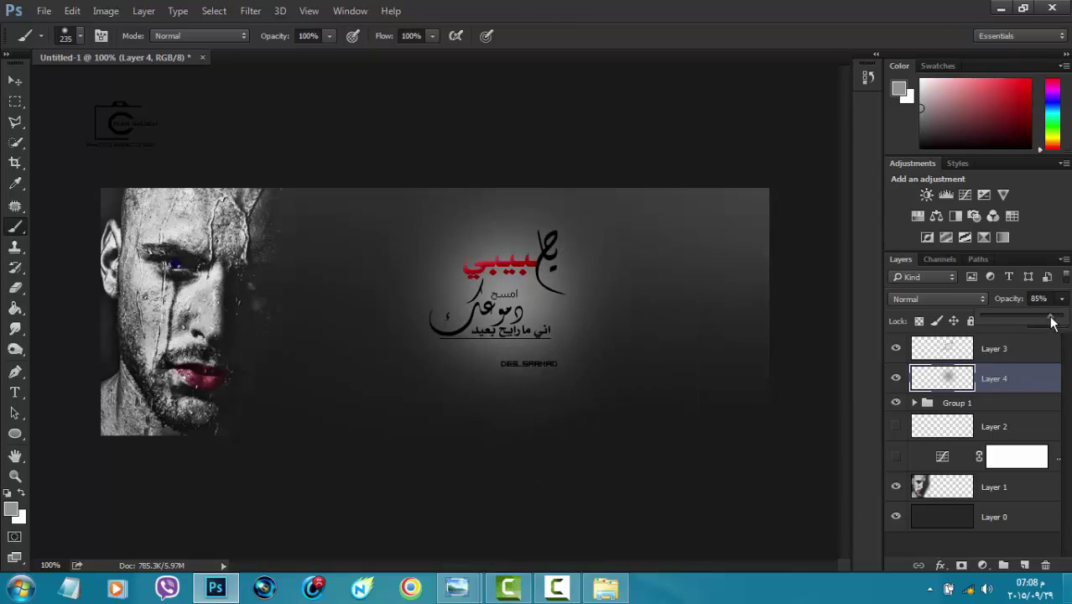
pyautogui.click(516, 313)
pyautogui.moveTo(1062, 305); pyautogui.dragTo(1038, 318)
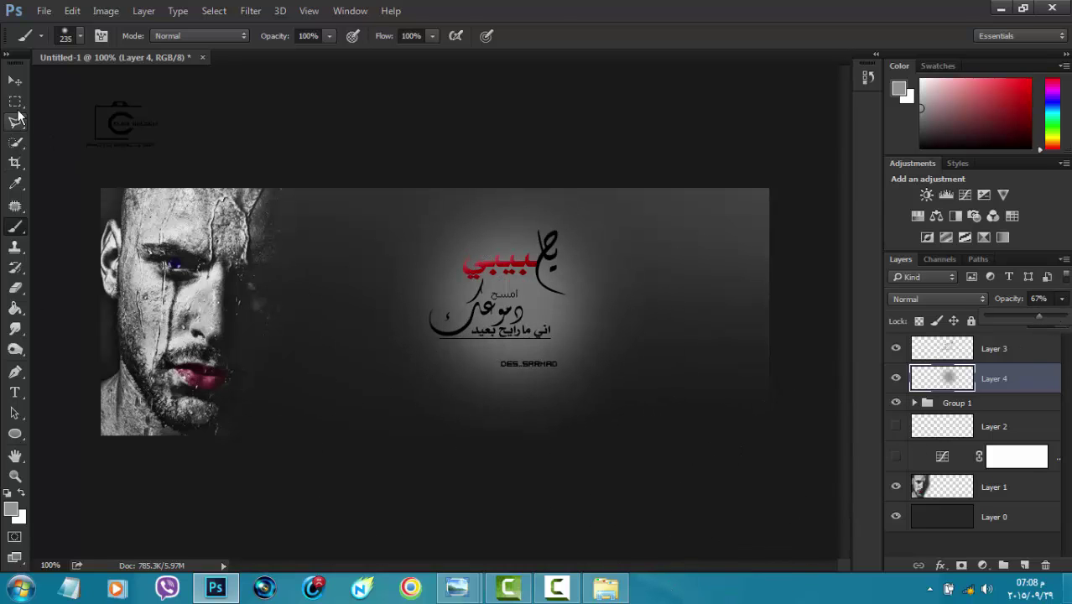
# Select the designer credit beneath the calligraphy on Layer 3, clear it, and deselect
pyautogui.click(15, 102)
pyautogui.click(921, 356)
pyautogui.moveTo(587, 353)
pyautogui.mouseDown()
pyautogui.moveTo(462, 378)
pyautogui.moveTo(462, 390)
pyautogui.mouseUp()
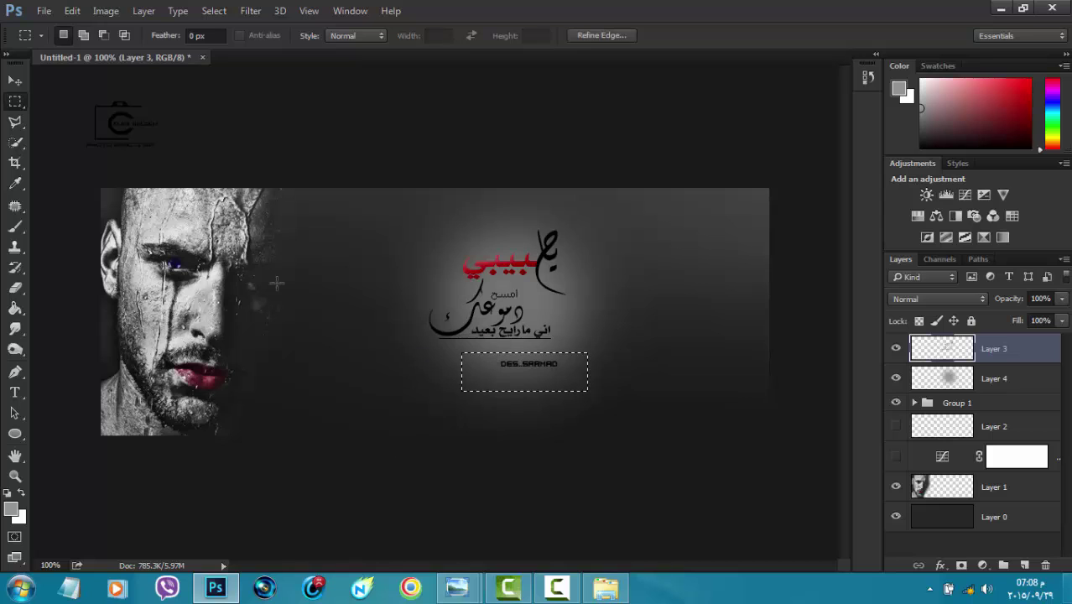
pyautogui.click(72, 12)
pyautogui.click(126, 158)
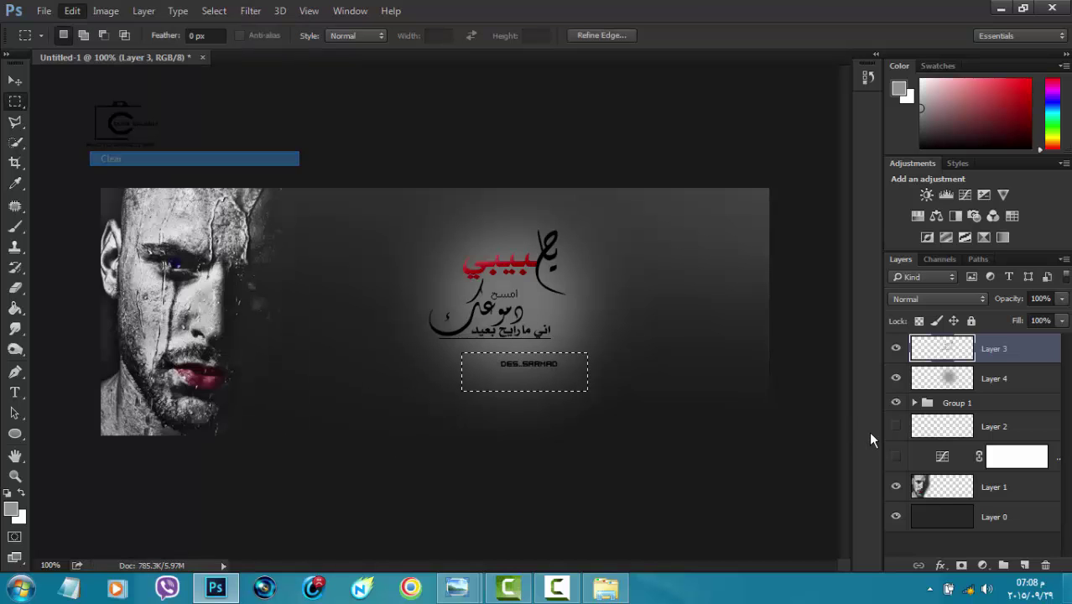
pyautogui.click(667, 333)
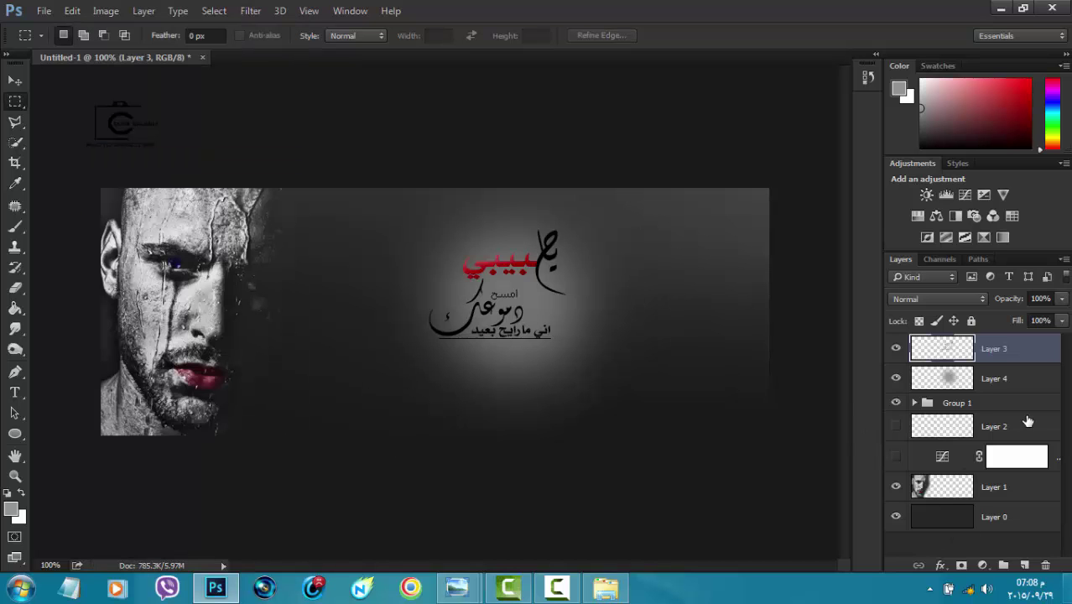
# Open the round mandala image from its folder in Photoshop and sample its yellow #e8ce60 as the foreground colour
pyautogui.click(606, 589)
pyautogui.click(606, 591)
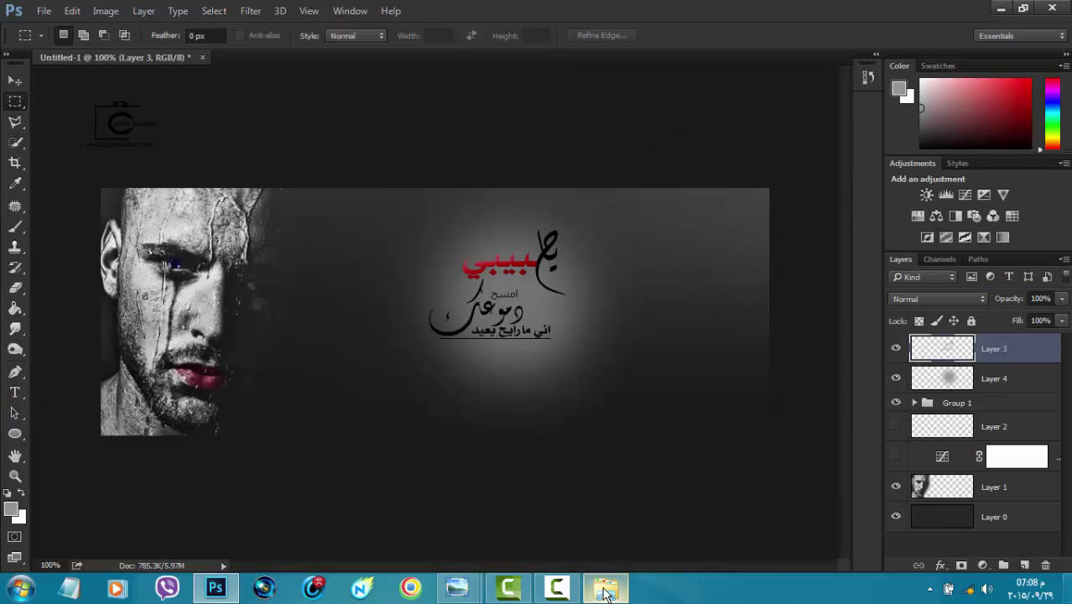
pyautogui.moveTo(438, 57); pyautogui.dragTo(396, 192)
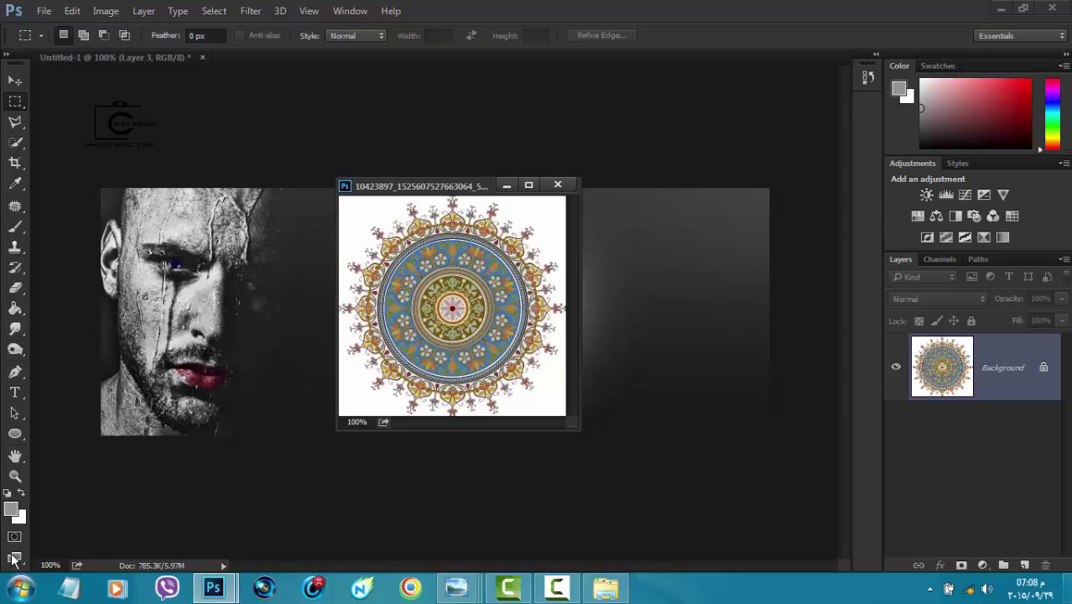
pyautogui.click(10, 511)
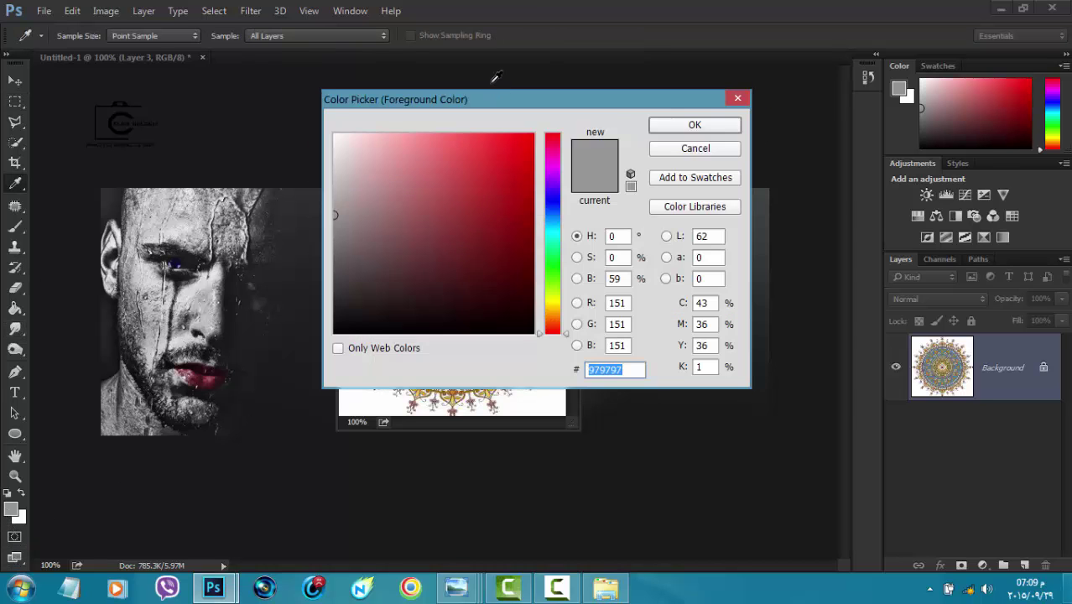
pyautogui.click(367, 269)
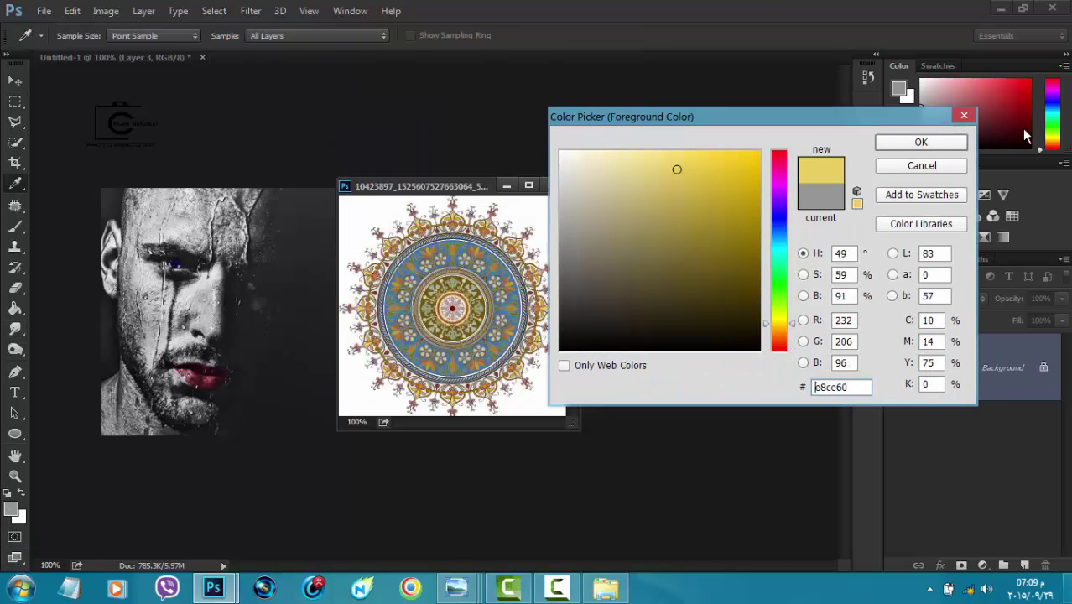
pyautogui.click(921, 143)
# Erase the white background around the mandala with the Background Eraser at 50% tolerance, protecting the foreground colour
pyautogui.click(15, 287)
pyautogui.rightClick(15, 287)
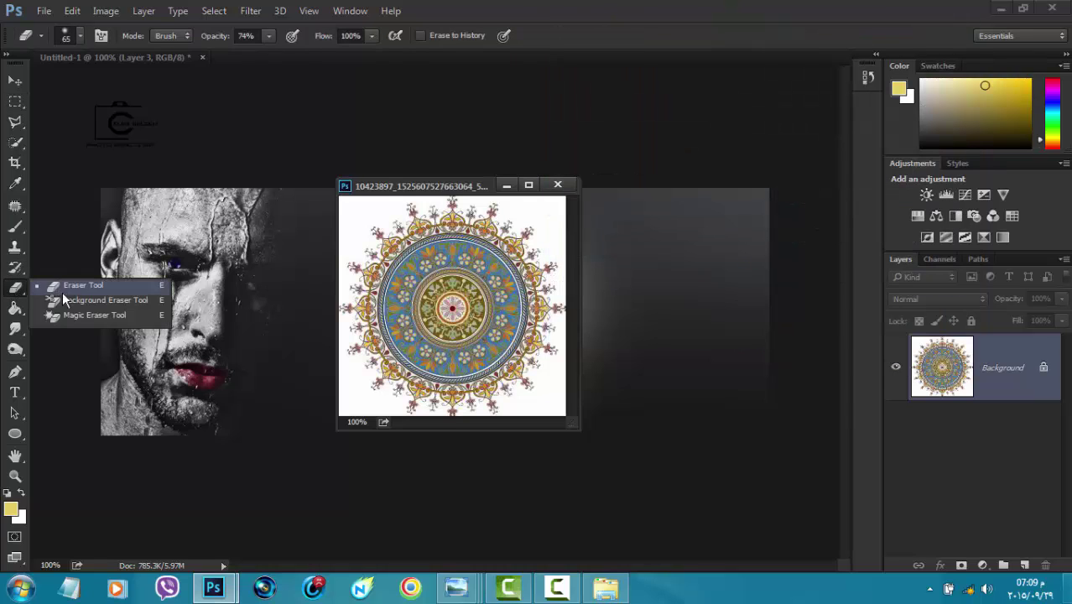
pyautogui.click(64, 298)
pyautogui.moveTo(371, 269)
pyautogui.mouseDown()
pyautogui.moveTo(399, 205)
pyautogui.moveTo(351, 220)
pyautogui.moveTo(489, 219)
pyautogui.moveTo(577, 269)
pyautogui.moveTo(540, 231)
pyautogui.moveTo(550, 200)
pyautogui.moveTo(575, 251)
pyautogui.moveTo(531, 360)
pyautogui.moveTo(565, 333)
pyautogui.moveTo(532, 418)
pyautogui.moveTo(525, 406)
pyautogui.moveTo(571, 411)
pyautogui.moveTo(536, 371)
pyautogui.moveTo(475, 401)
pyautogui.moveTo(360, 371)
pyautogui.moveTo(341, 333)
pyautogui.moveTo(342, 359)
pyautogui.moveTo(342, 273)
pyautogui.moveTo(370, 405)
pyautogui.mouseUp()
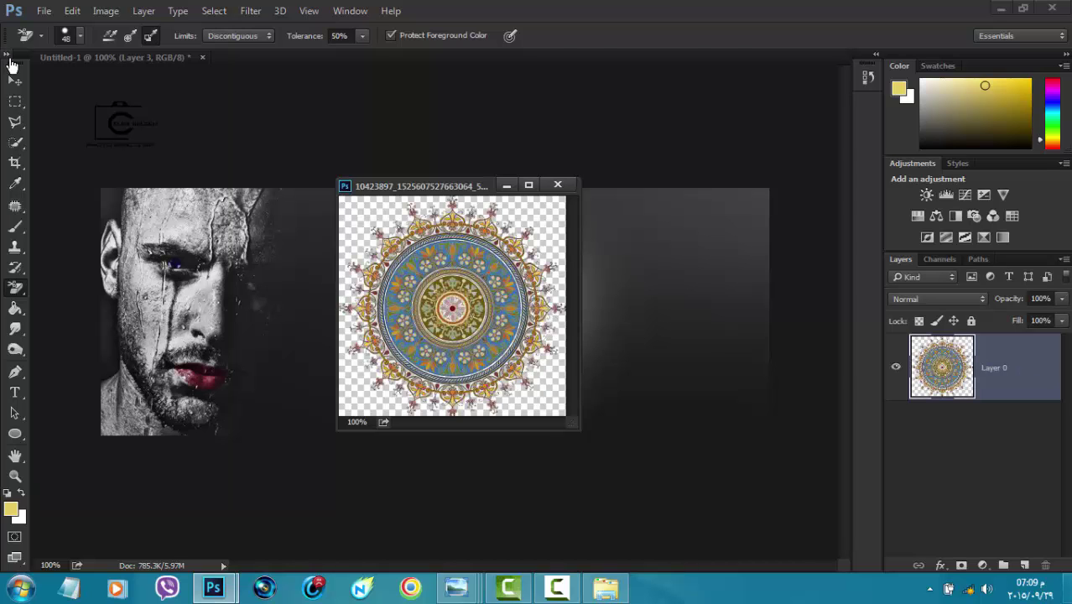
# Copy the cut-out mandala into the cover document with the Move tool and close its source image without saving
pyautogui.click(15, 81)
pyautogui.moveTo(457, 186); pyautogui.dragTo(152, 177)
pyautogui.moveTo(946, 384); pyautogui.dragTo(645, 361)
pyautogui.click(251, 175)
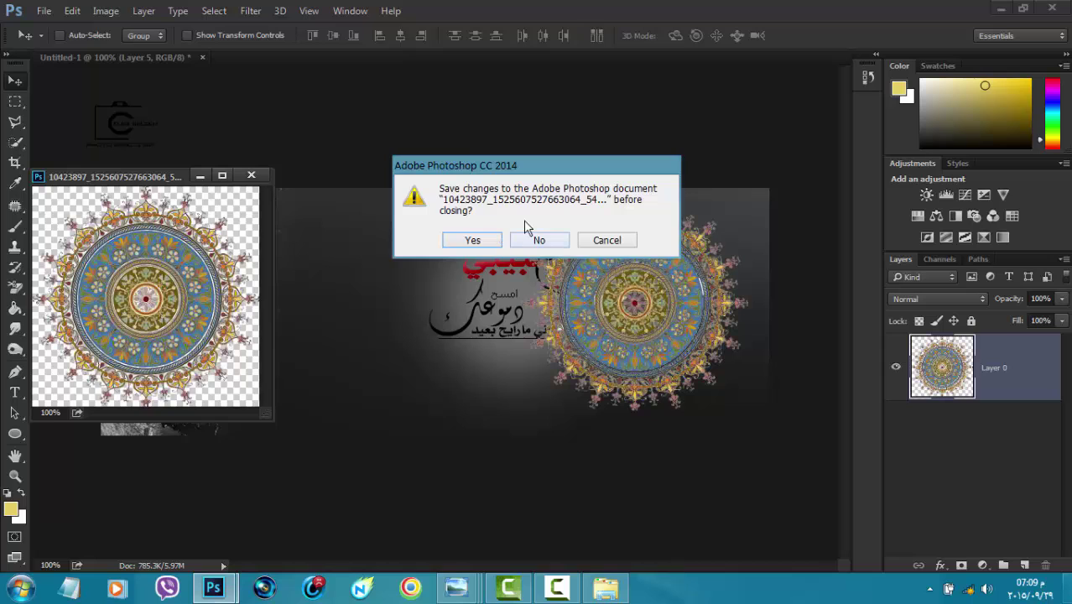
pyautogui.click(539, 241)
# Place the mandala layer directly above Layer 1 and shift the mandala partly off the canvas's right edge
pyautogui.moveTo(959, 351); pyautogui.dragTo(948, 501)
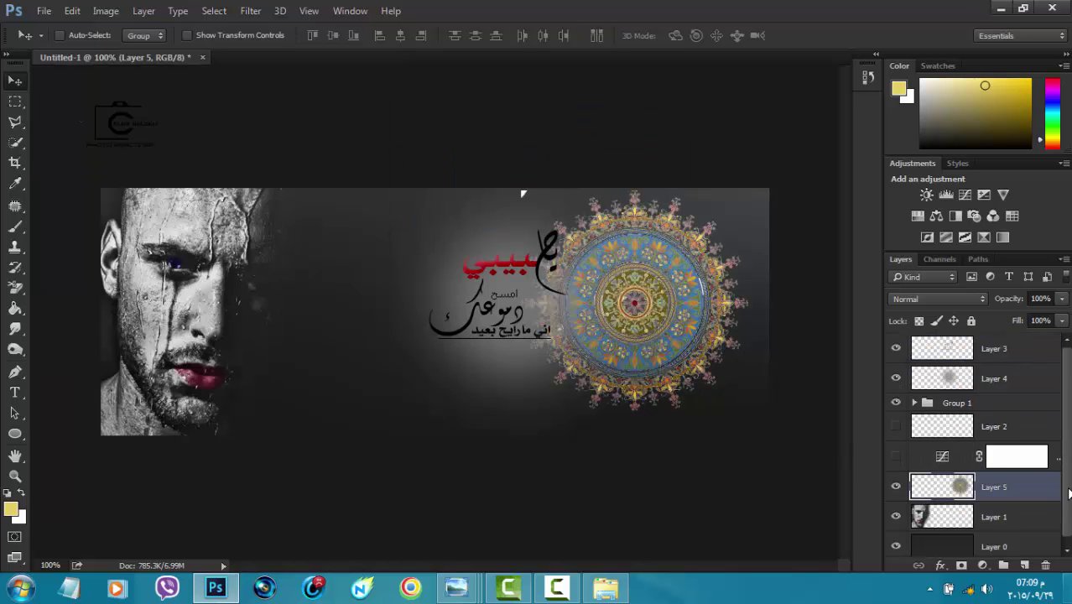
pyautogui.scroll(-1, 1068, 493)
pyautogui.moveTo(694, 330); pyautogui.dragTo(790, 342)
# Erase the stray white fragment beside the mandala with the regular Eraser at a 65 px brush size
pyautogui.rightClick(15, 288)
pyautogui.click(60, 284)
pyautogui.moveTo(720, 220)
pyautogui.mouseDown()
pyautogui.moveTo(665, 207)
pyautogui.moveTo(702, 207)
pyautogui.moveTo(644, 221)
pyautogui.moveTo(701, 202)
pyautogui.moveTo(670, 213)
pyautogui.mouseUp()
pyautogui.moveTo(277, 57); pyautogui.dragTo(292, 56)
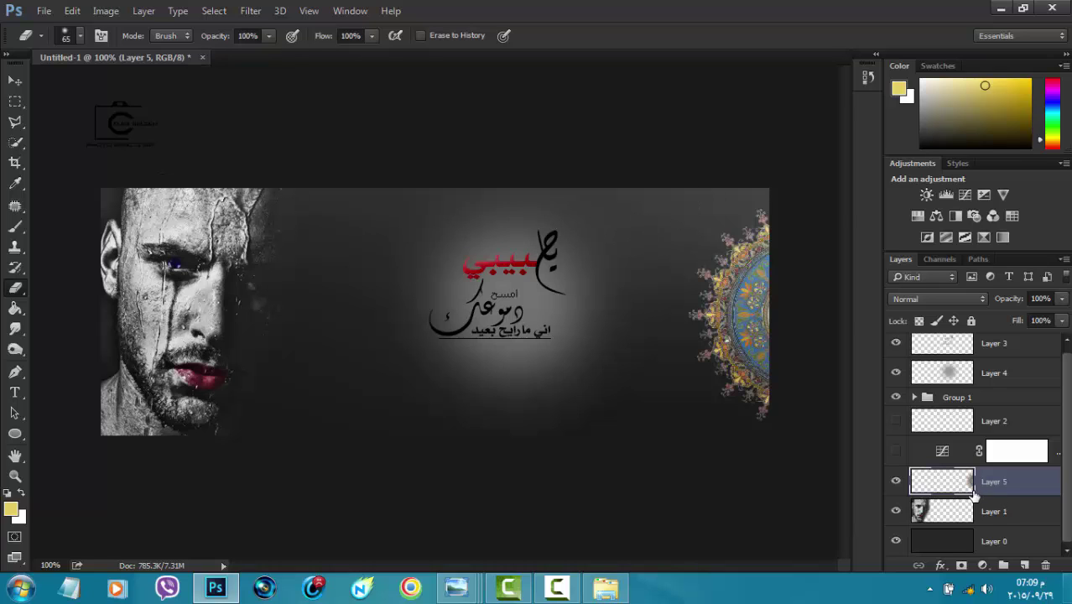
# Lower the mandala layer's opacity to about half and nudge the mandala slightly on the canvas
pyautogui.moveTo(1060, 304); pyautogui.dragTo(1030, 323)
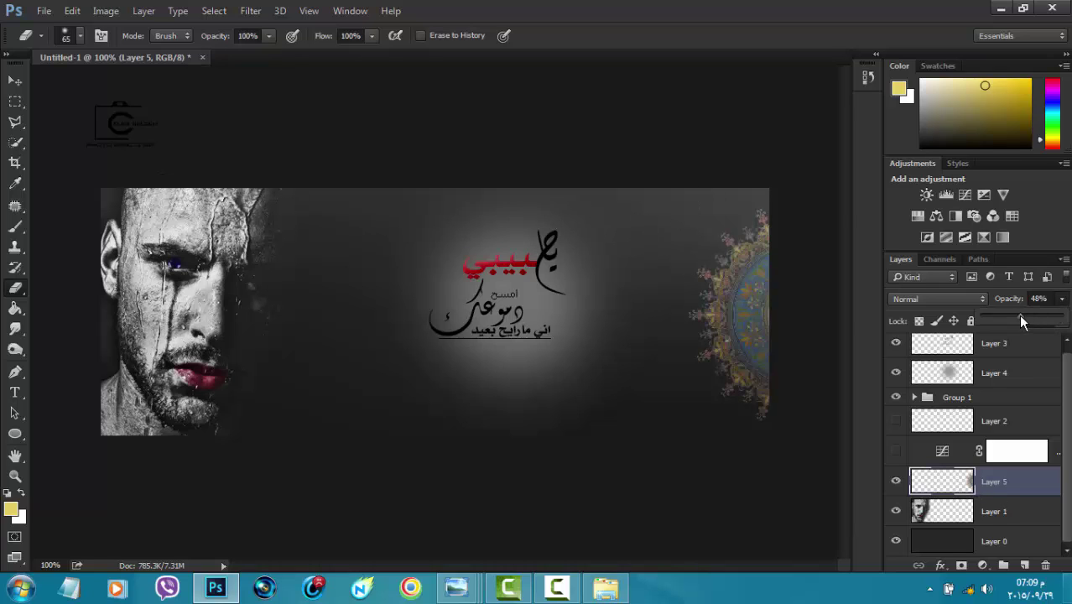
pyautogui.click(14, 83)
pyautogui.moveTo(722, 301); pyautogui.dragTo(712, 307)
# Add a Levels adjustment layer above Layer 3 and slightly adjust its output levels
pyautogui.scroll(1, 1069, 412)
pyautogui.click(1013, 357)
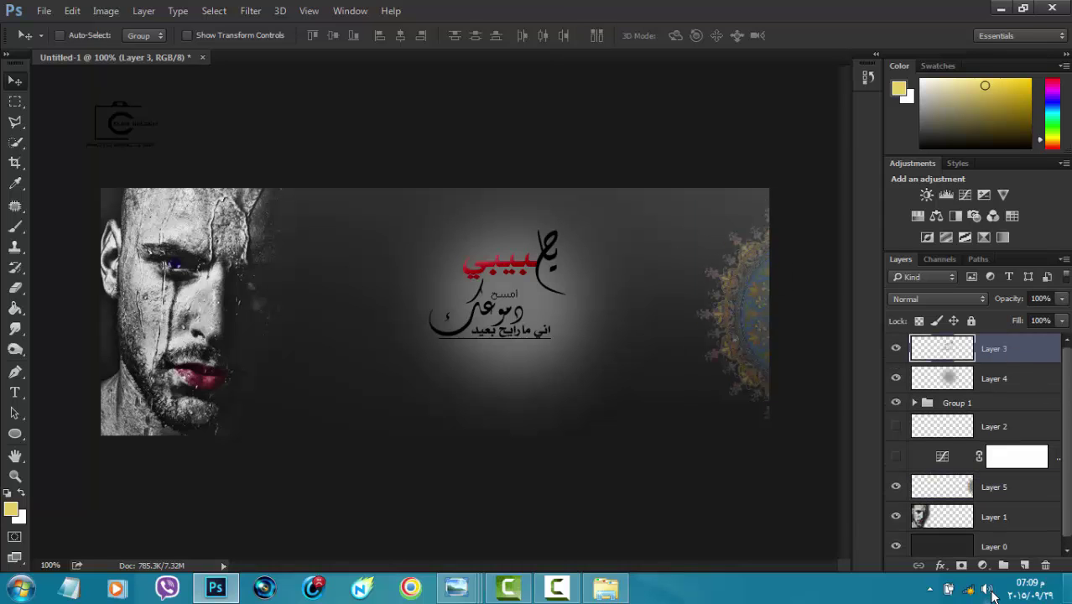
pyautogui.click(982, 565)
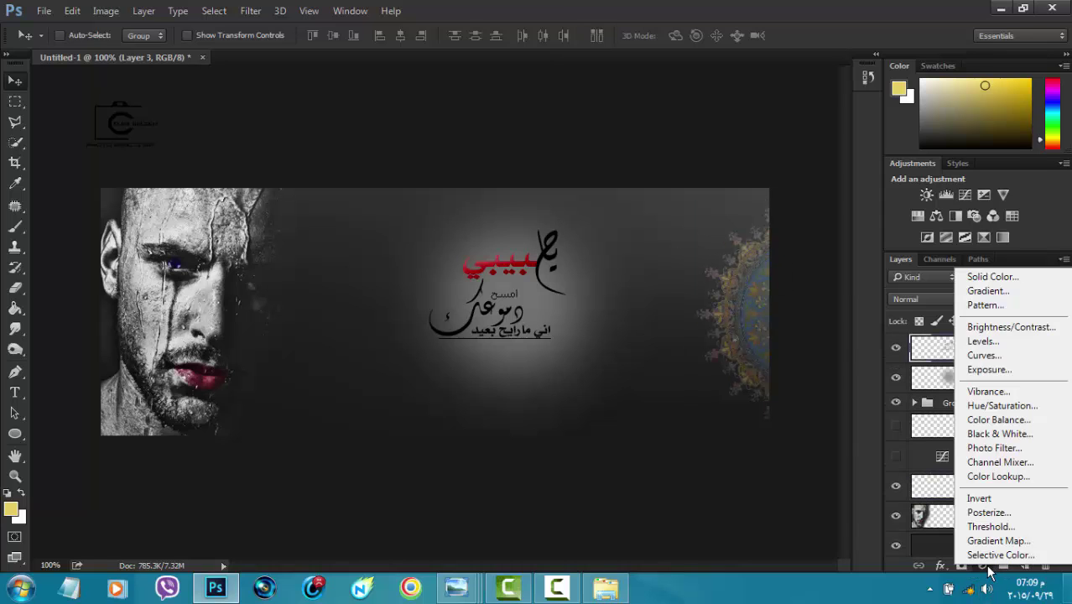
pyautogui.click(983, 340)
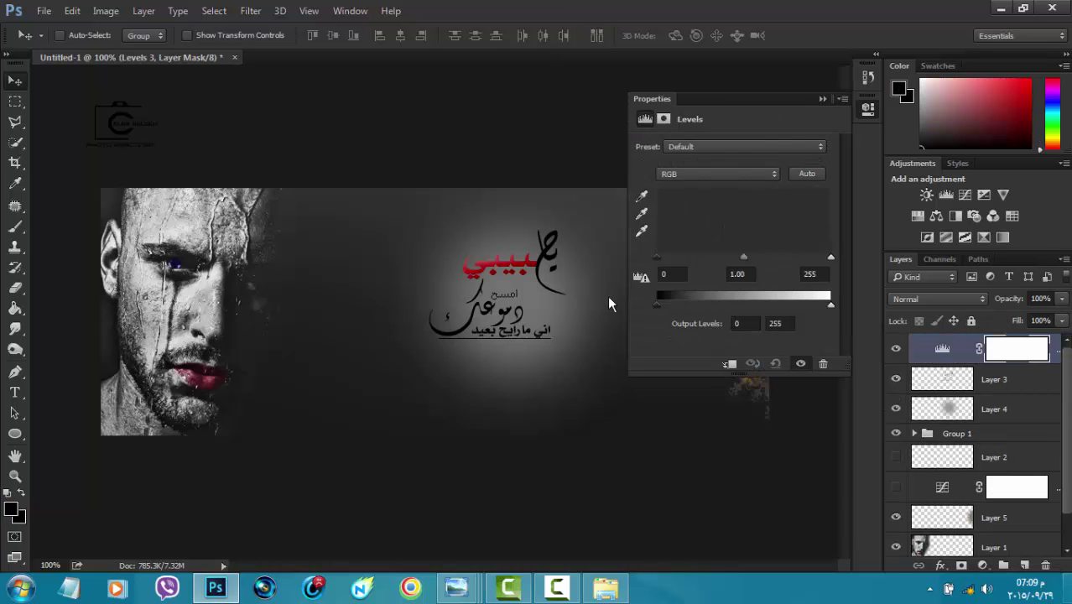
pyautogui.moveTo(669, 306)
pyautogui.mouseDown()
pyautogui.moveTo(685, 302)
pyautogui.moveTo(652, 297)
pyautogui.mouseUp()
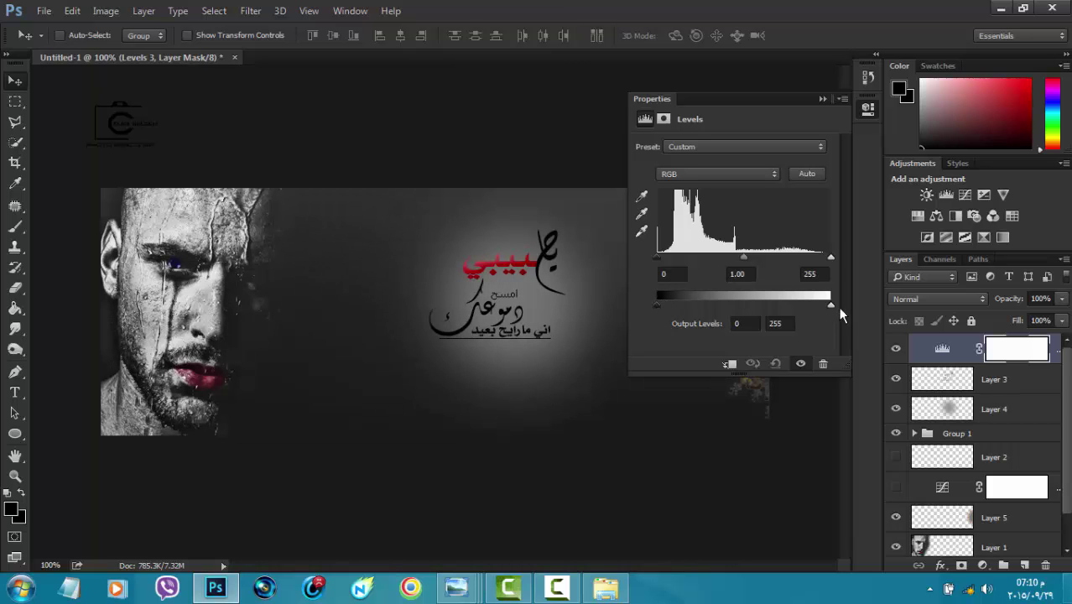
pyautogui.moveTo(826, 310)
pyautogui.mouseDown()
pyautogui.moveTo(812, 307)
pyautogui.moveTo(824, 304)
pyautogui.mouseUp()
pyautogui.click(841, 98)
pyautogui.click(864, 232)
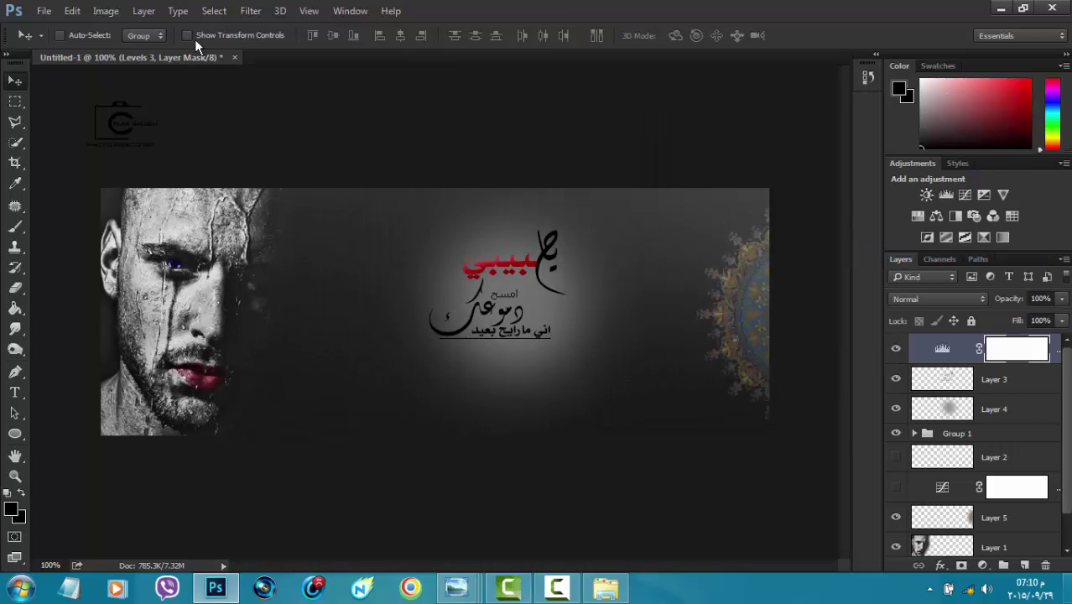
# Flatten the cover image, discarding the hidden layers
pyautogui.click(152, 12)
pyautogui.click(170, 539)
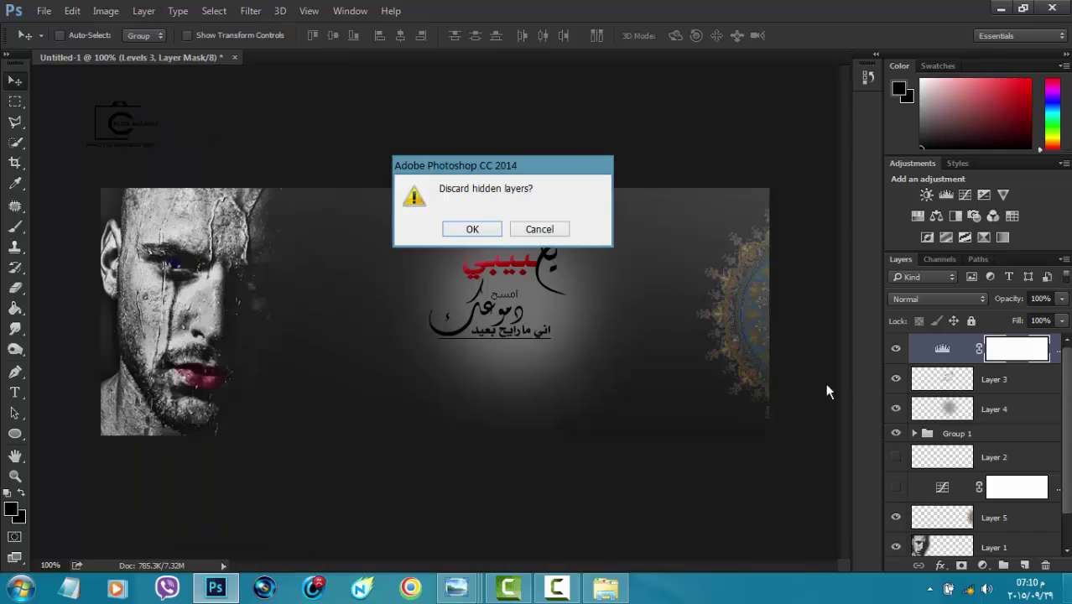
pyautogui.click(473, 232)
# Duplicate the Background layer, set the copy's blend mode to Soft Light and lower its opacity to 81%
pyautogui.moveTo(965, 352); pyautogui.dragTo(1023, 564)
pyautogui.click(936, 298)
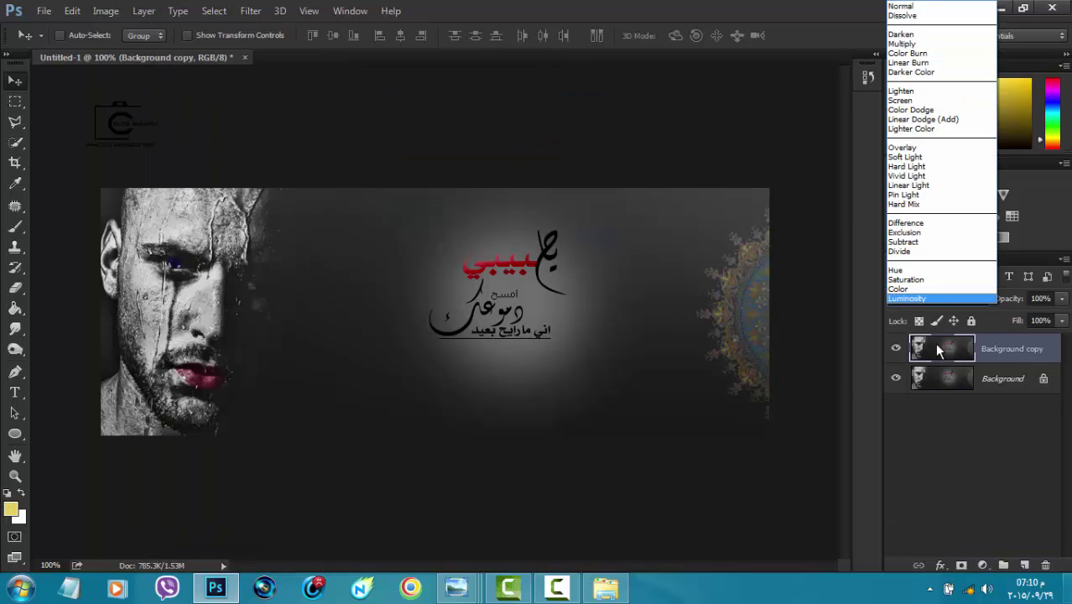
pyautogui.click(923, 164)
pyautogui.click(1061, 299)
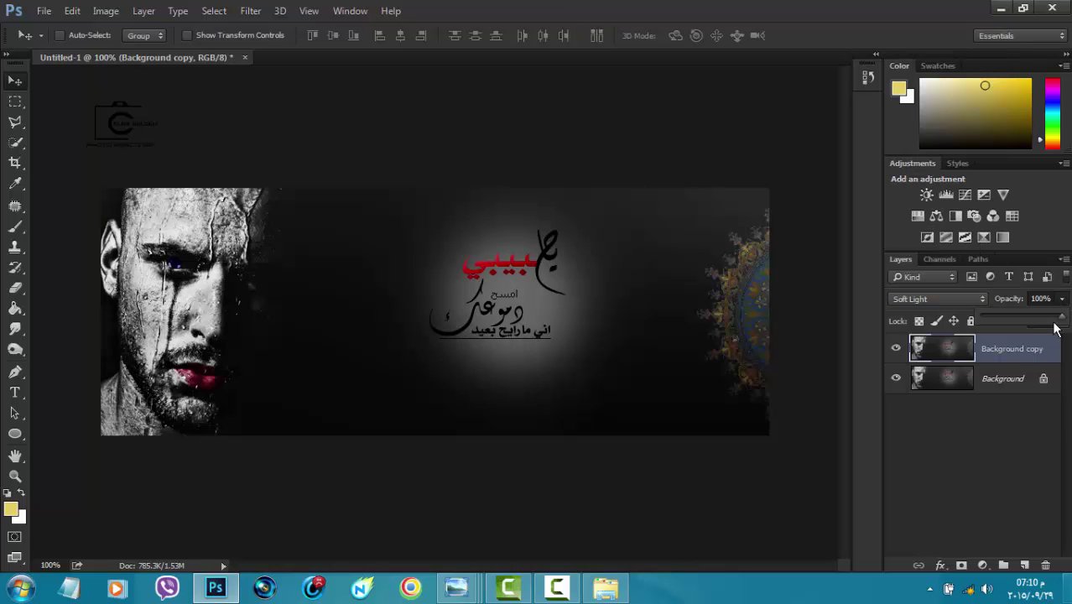
pyautogui.moveTo(1026, 317); pyautogui.dragTo(1044, 313)
# Choose the designer-signature brush preset at 185 px for the Brush tool
pyautogui.click(15, 226)
pyautogui.rightClick(308, 394)
pyautogui.scroll(-10, 497, 515)
pyautogui.click(437, 435)
pyautogui.click(662, 482)
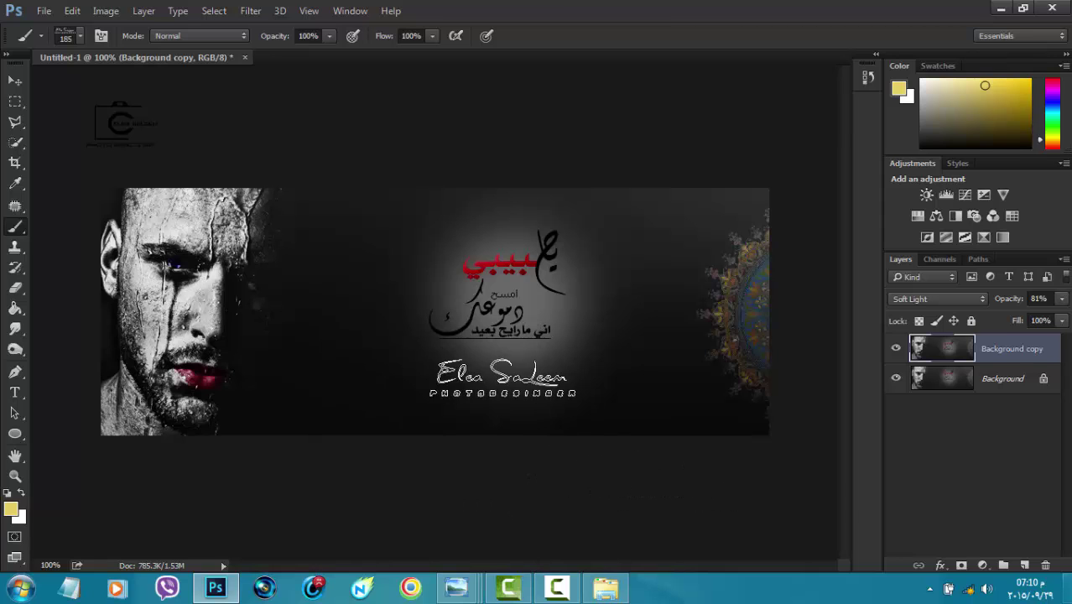
# Set the foreground colour to white #ffffff and stamp the designer signature on a new layer, between the face and the calligraphy near the lower edge
pyautogui.click(10, 508)
pyautogui.moveTo(581, 183); pyautogui.dragTo(444, 74)
pyautogui.click(890, 144)
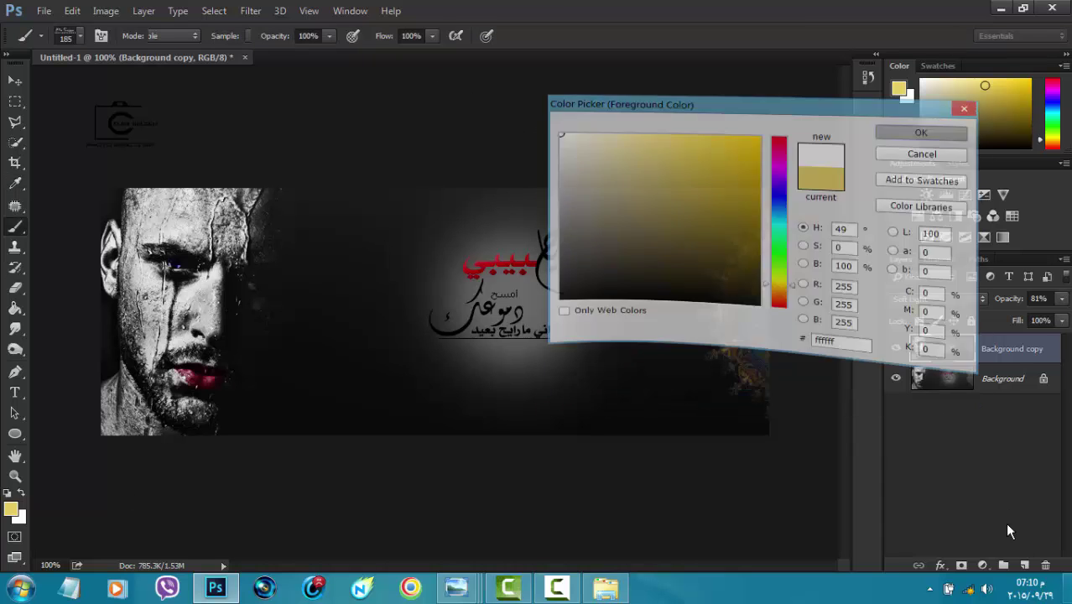
pyautogui.click(1024, 564)
pyautogui.click(359, 398)
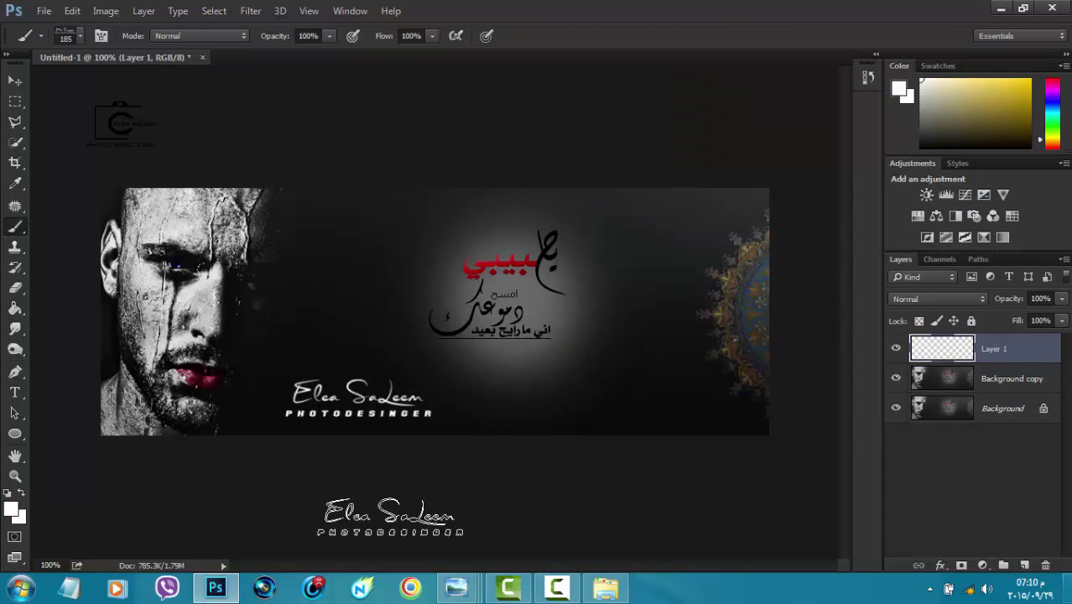